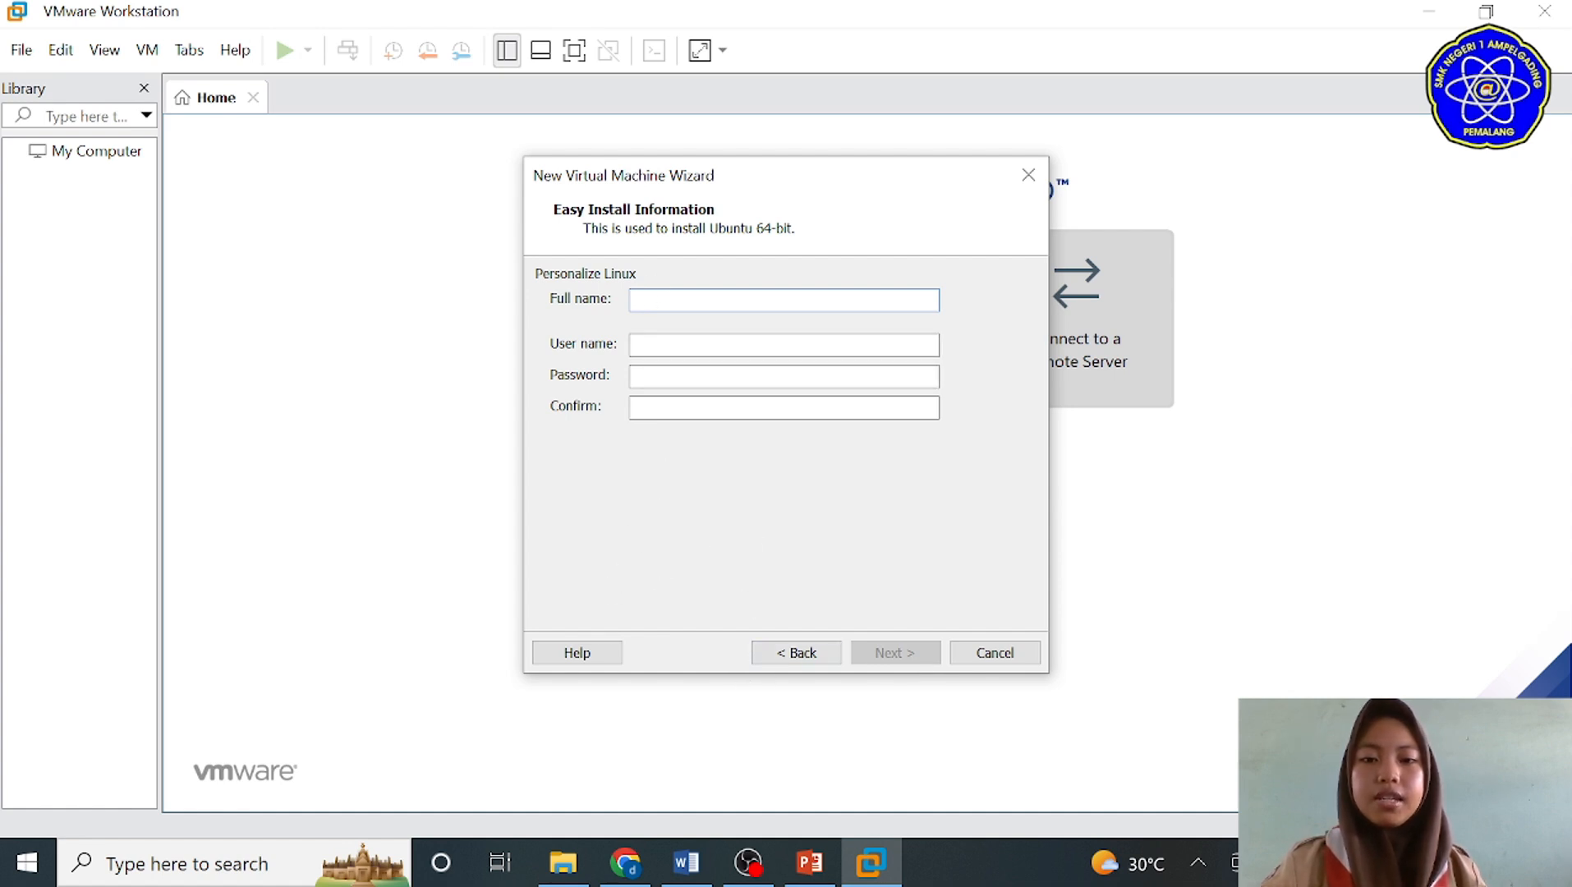
Step: Fill in the Linux full name, user name and password for the Ubuntu Easy Install and continue to the virtual machine naming page
{"action": "type", "text": "dinda"}
{"action": "key", "text": "Tab"}
{"action": "key", "text": "Tab"}
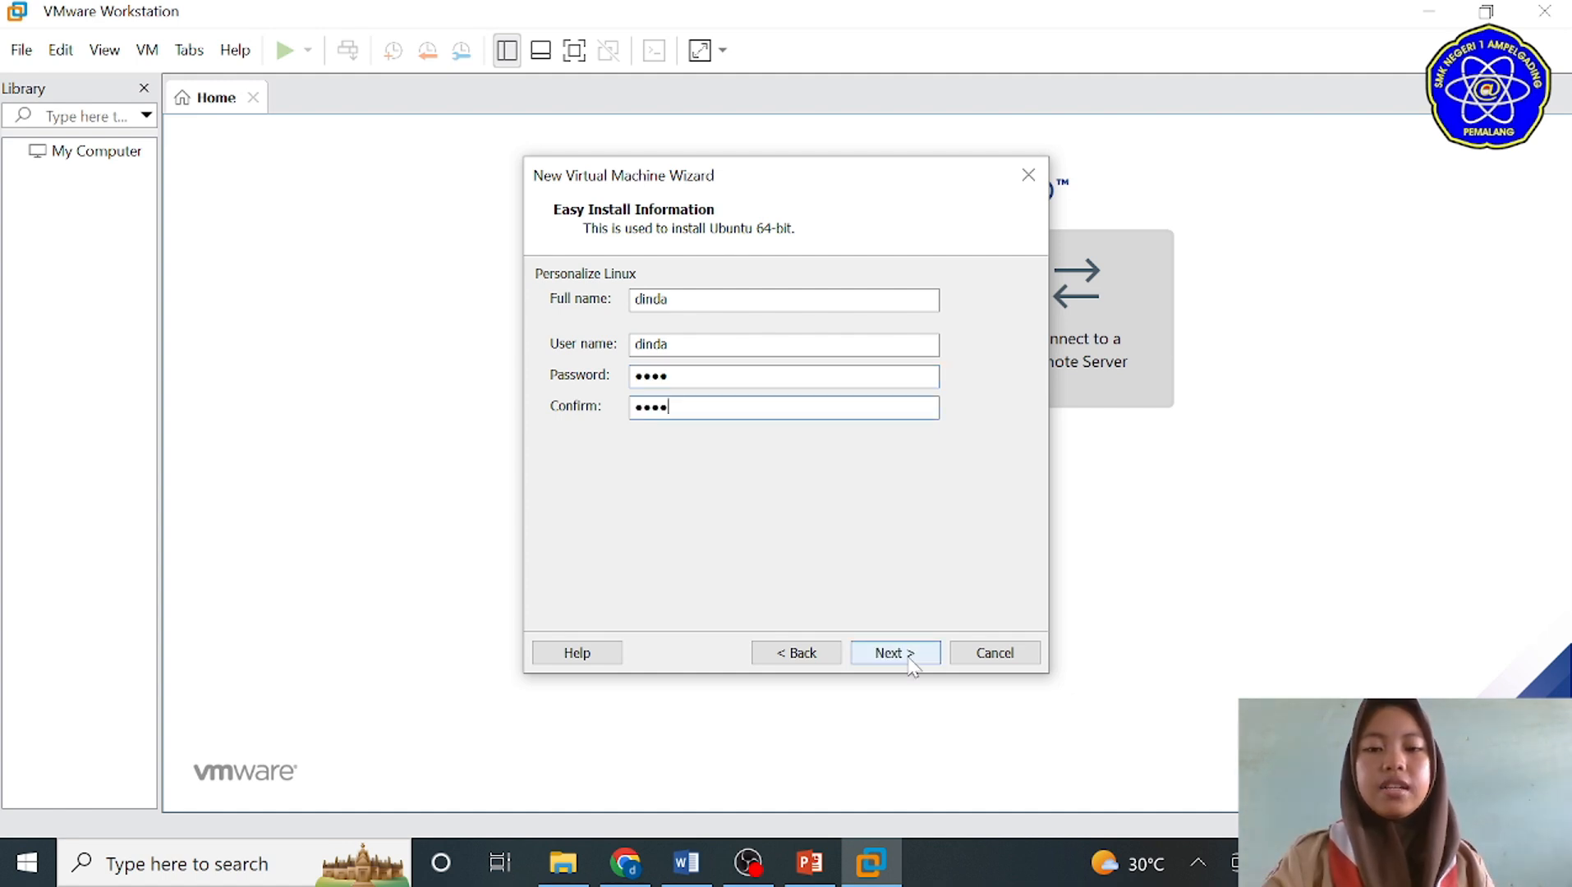
{"action": "left_click", "coordinate": [896, 653]}
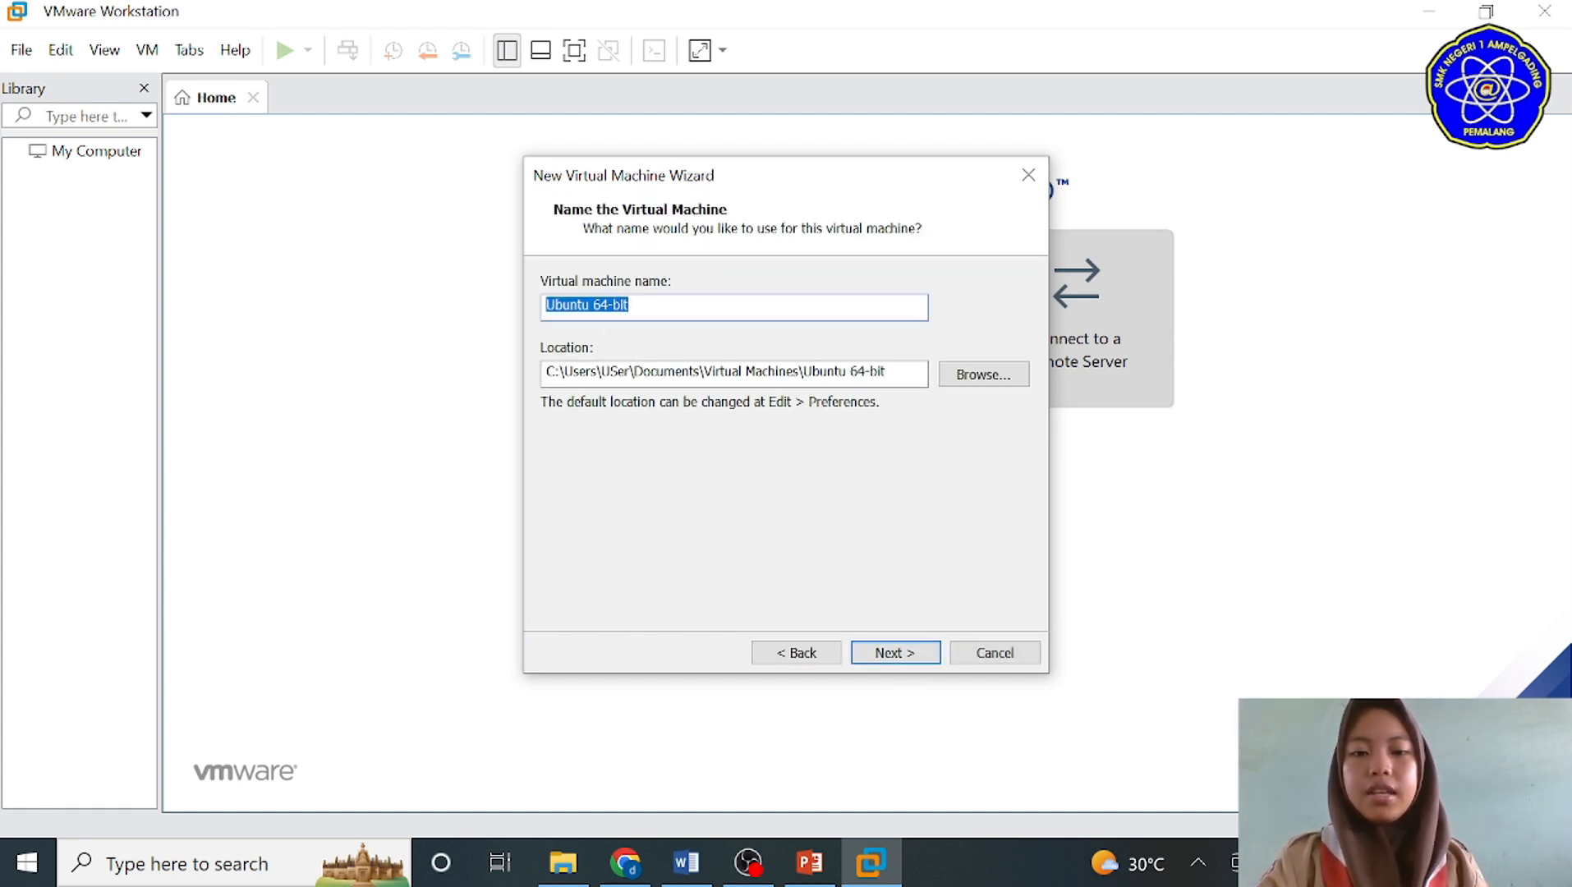
Step: Name the new virtual machine Ubuntu and continue to the disk capacity settings
{"action": "left_click", "coordinate": [612, 305]}
{"action": "key", "text": "BackSpace"}
{"action": "key", "text": "BackSpace"}
{"action": "key", "text": "BackSpace"}
{"action": "key", "text": "BackSpace"}
{"action": "key", "text": "BackSpace"}
{"action": "key", "text": "BackSpace"}
{"action": "key", "text": "BackSpace"}
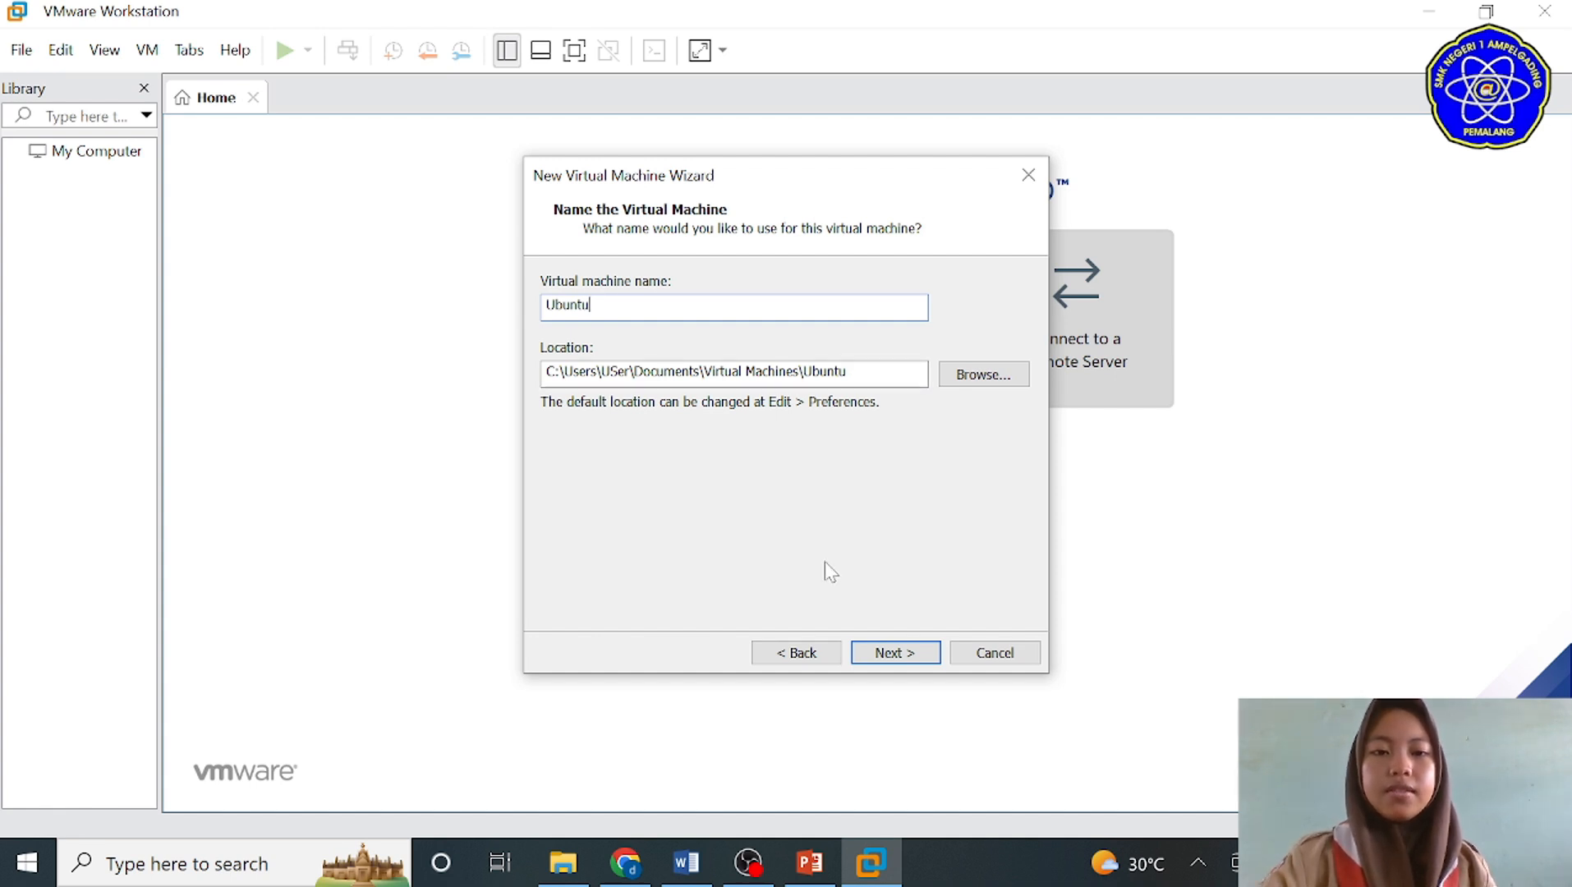
{"action": "key", "text": "Return"}
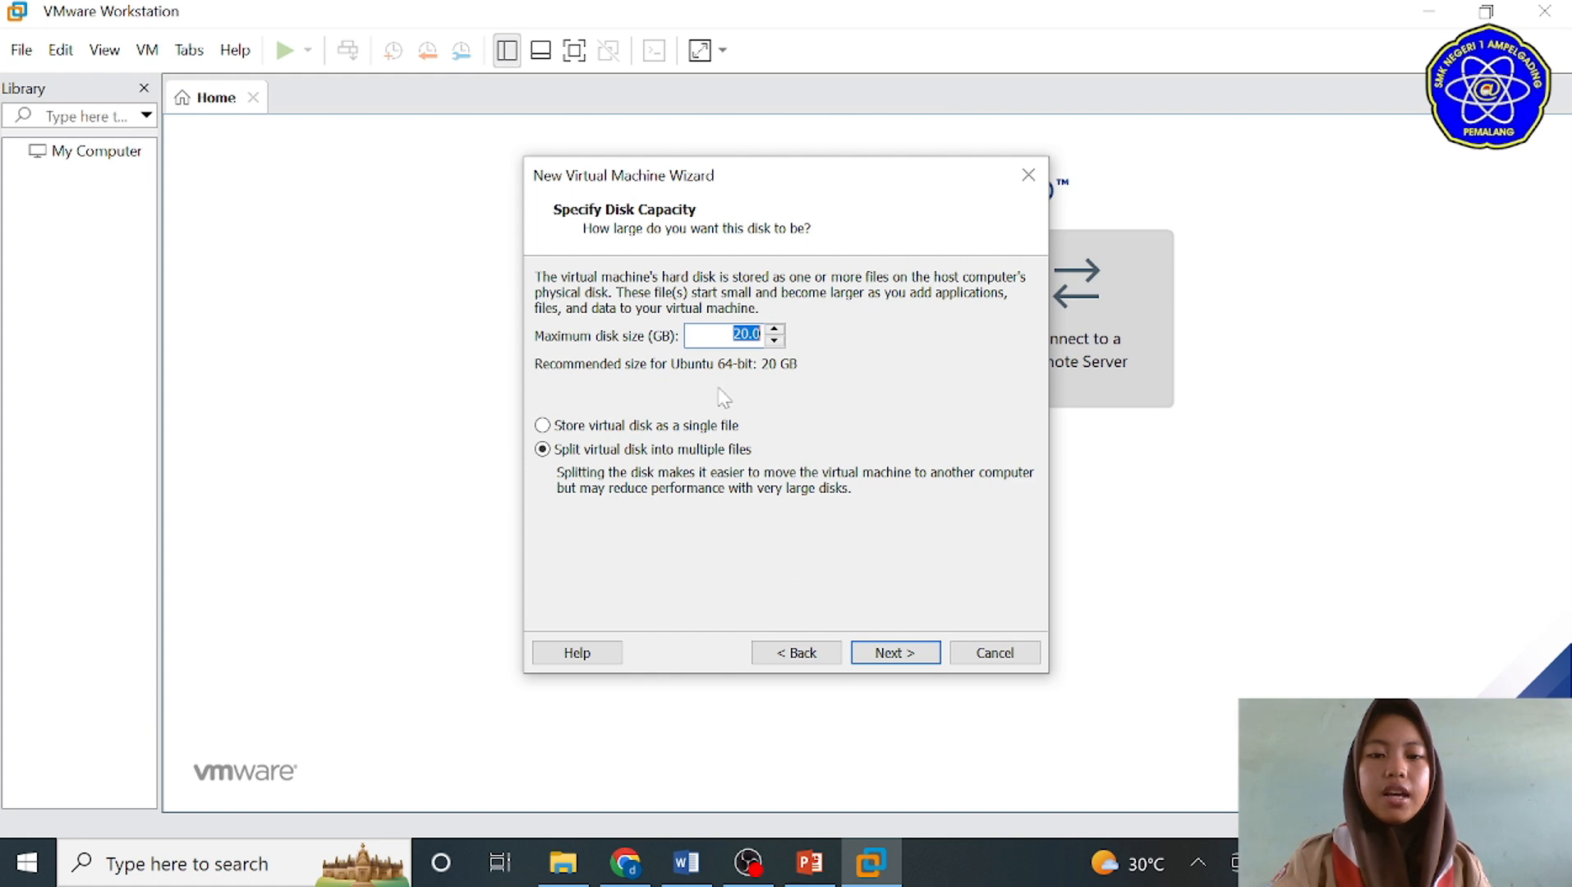
Step: Set the maximum disk size to 10 GB, keep the disk split into multiple files, and create the virtual machine
{"action": "left_click", "coordinate": [737, 333]}
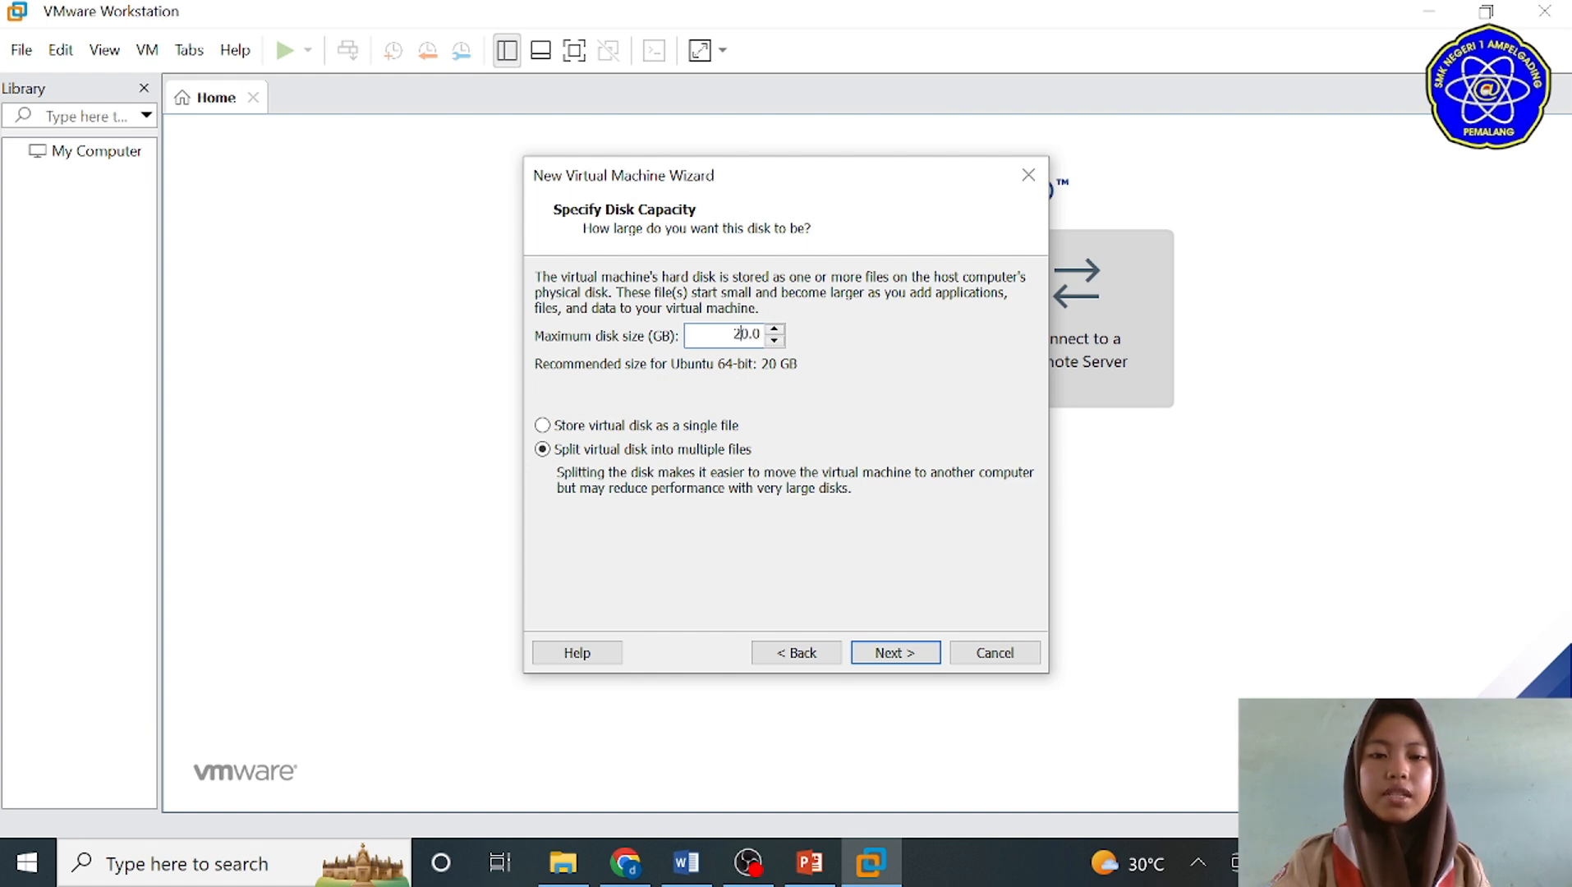
{"action": "left_click", "coordinate": [888, 655]}
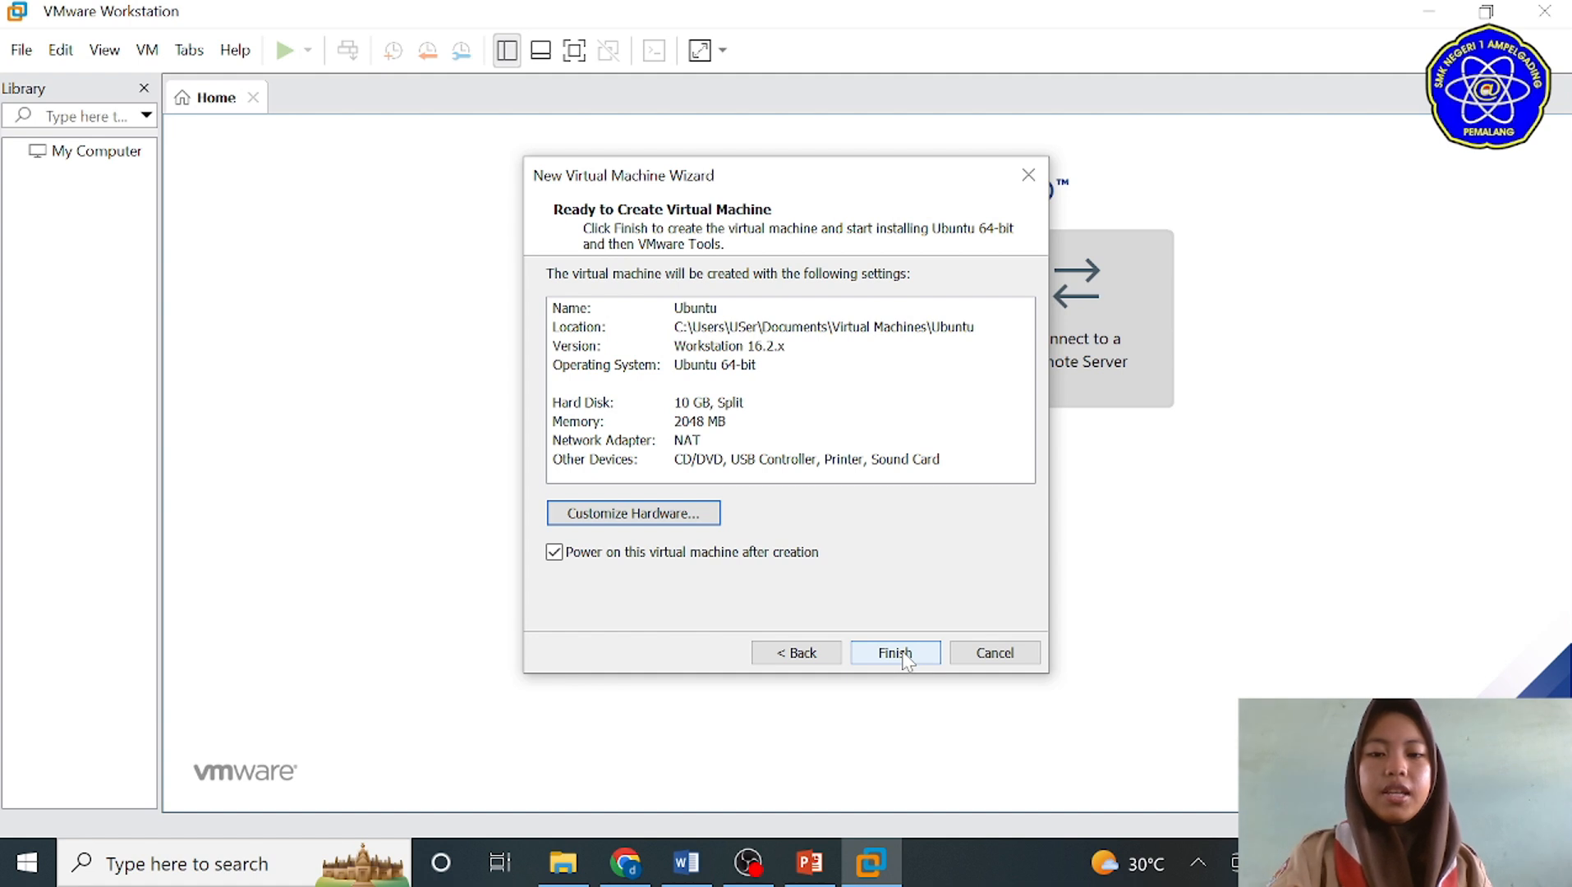
{"action": "left_click", "coordinate": [902, 655]}
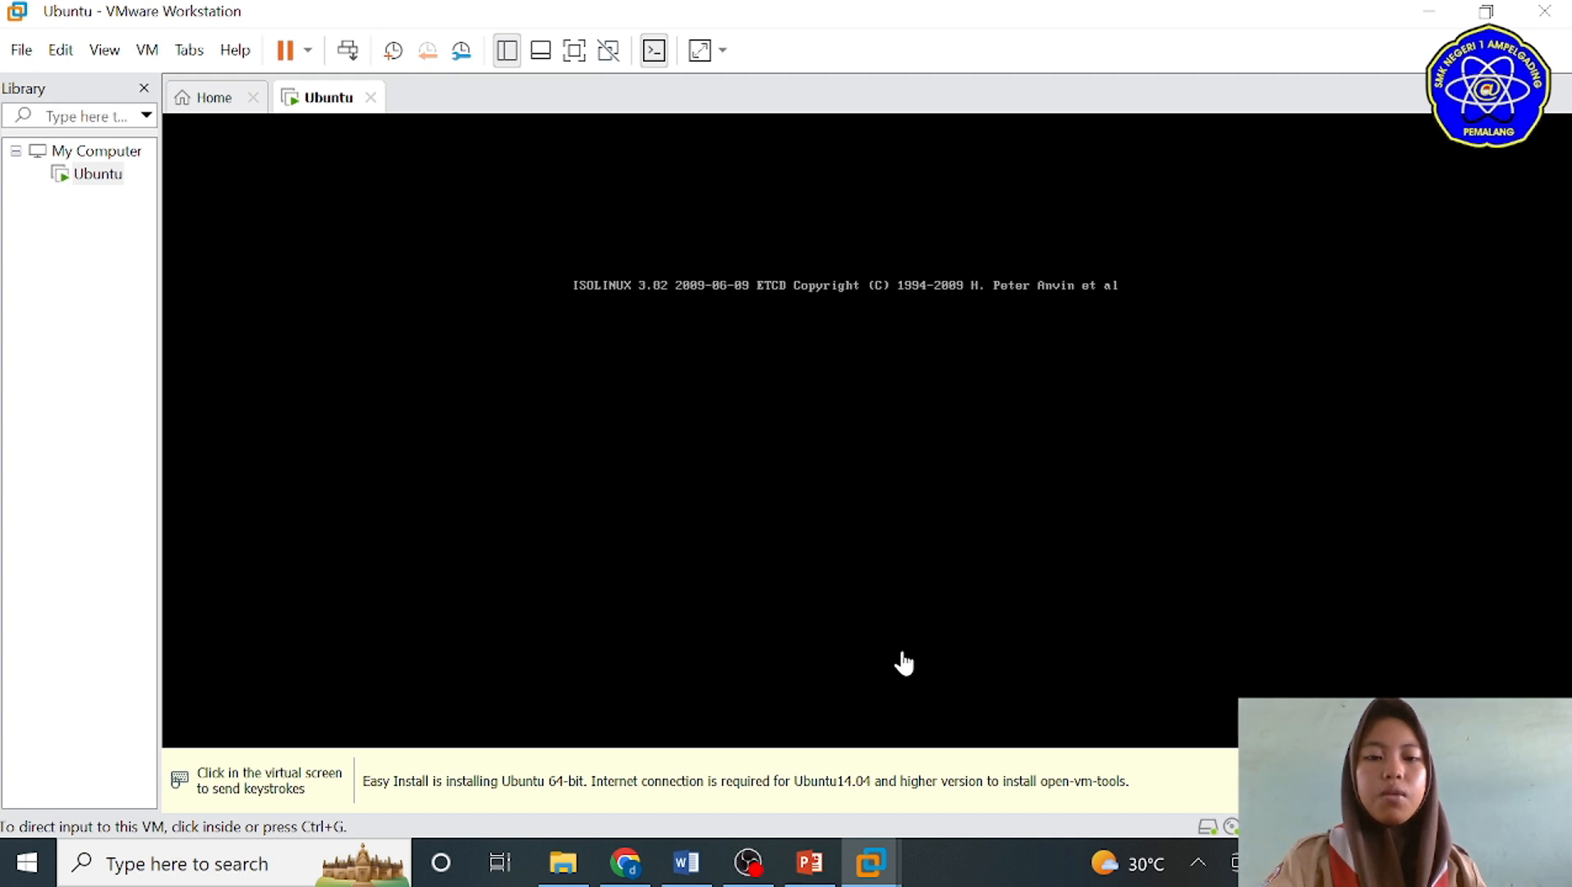
Step: Switch to PowerPoint to view the slide listing the VMware topics, and return to VMware Workstation
{"action": "left_click", "coordinate": [807, 864]}
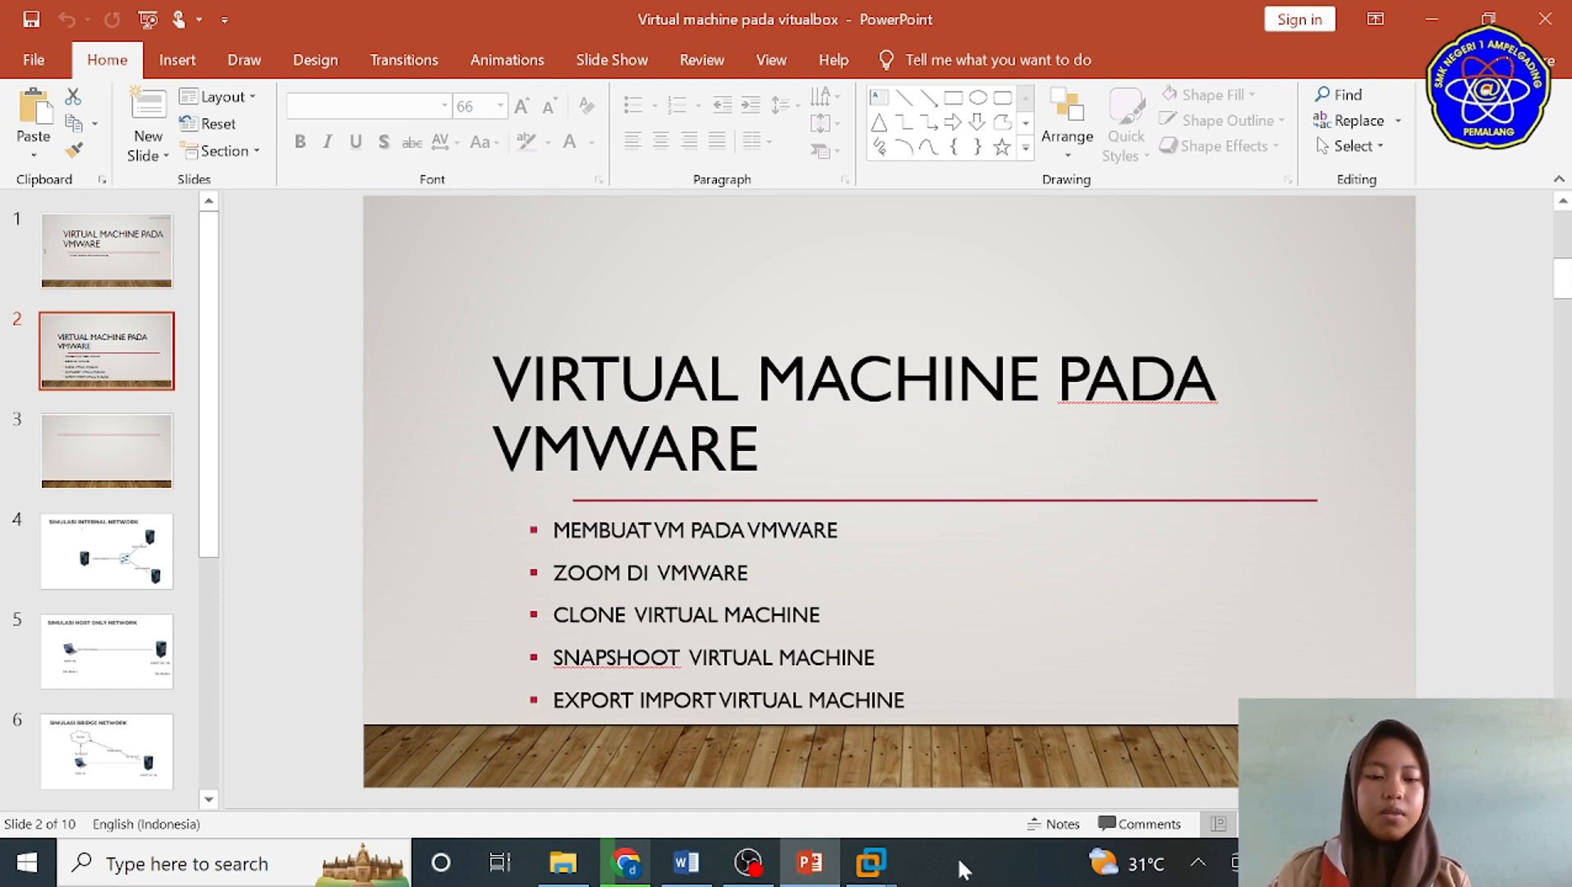
{"action": "left_click", "coordinate": [872, 864]}
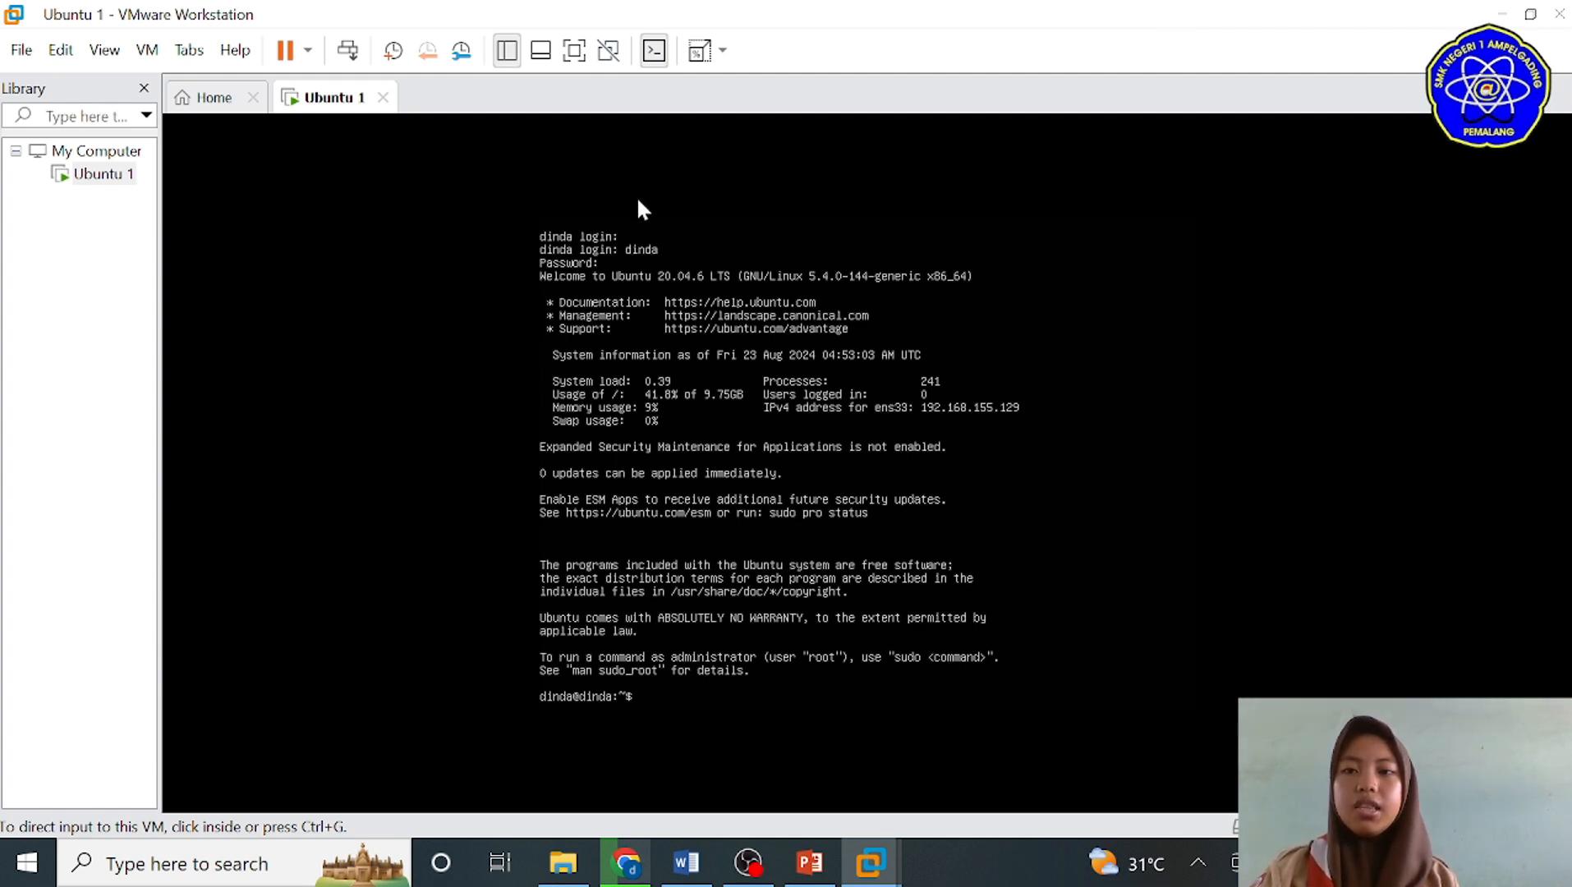
Step: Set the Ubuntu 1 guest display to Keep Aspect Ratio Stretch and resize the VMware window to test the scaling
{"action": "left_click", "coordinate": [102, 54]}
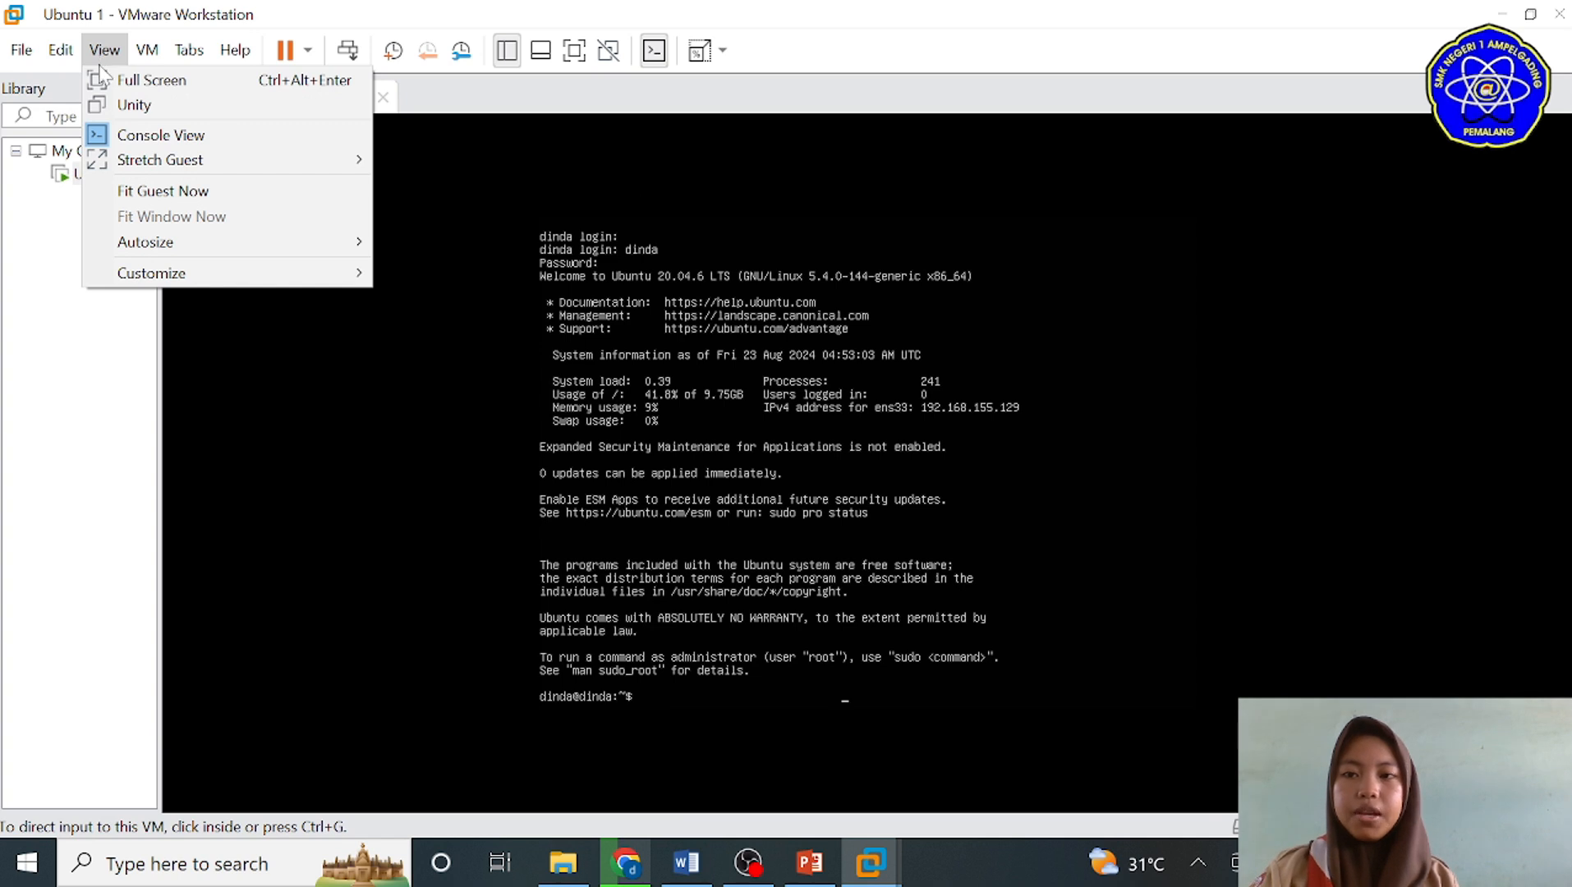
{"action": "mouse_move", "coordinate": [158, 160]}
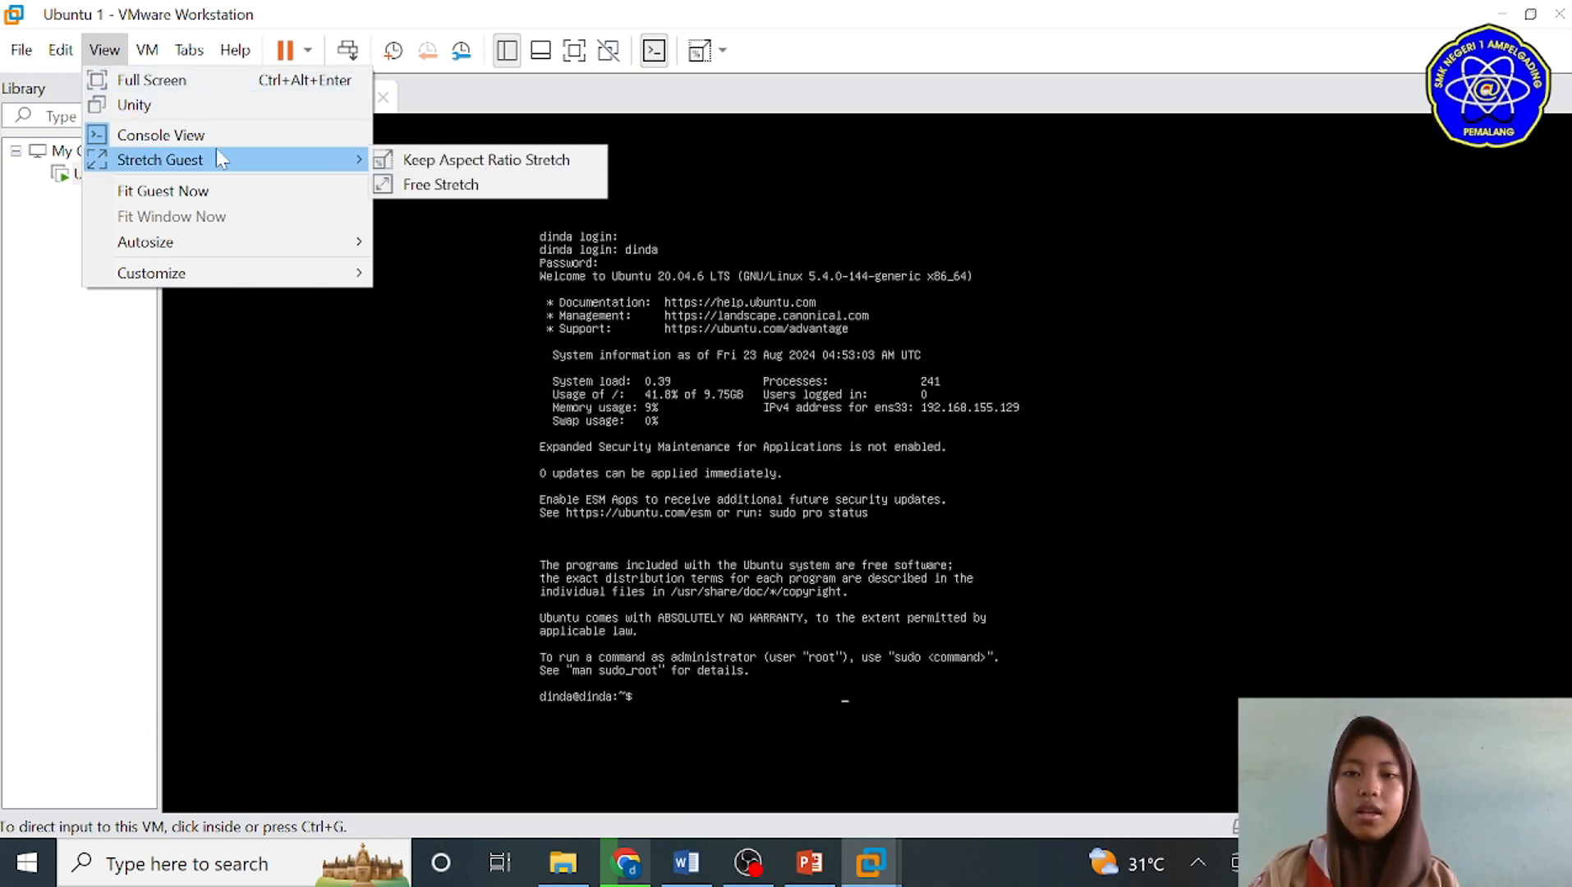
{"action": "left_click", "coordinate": [409, 159]}
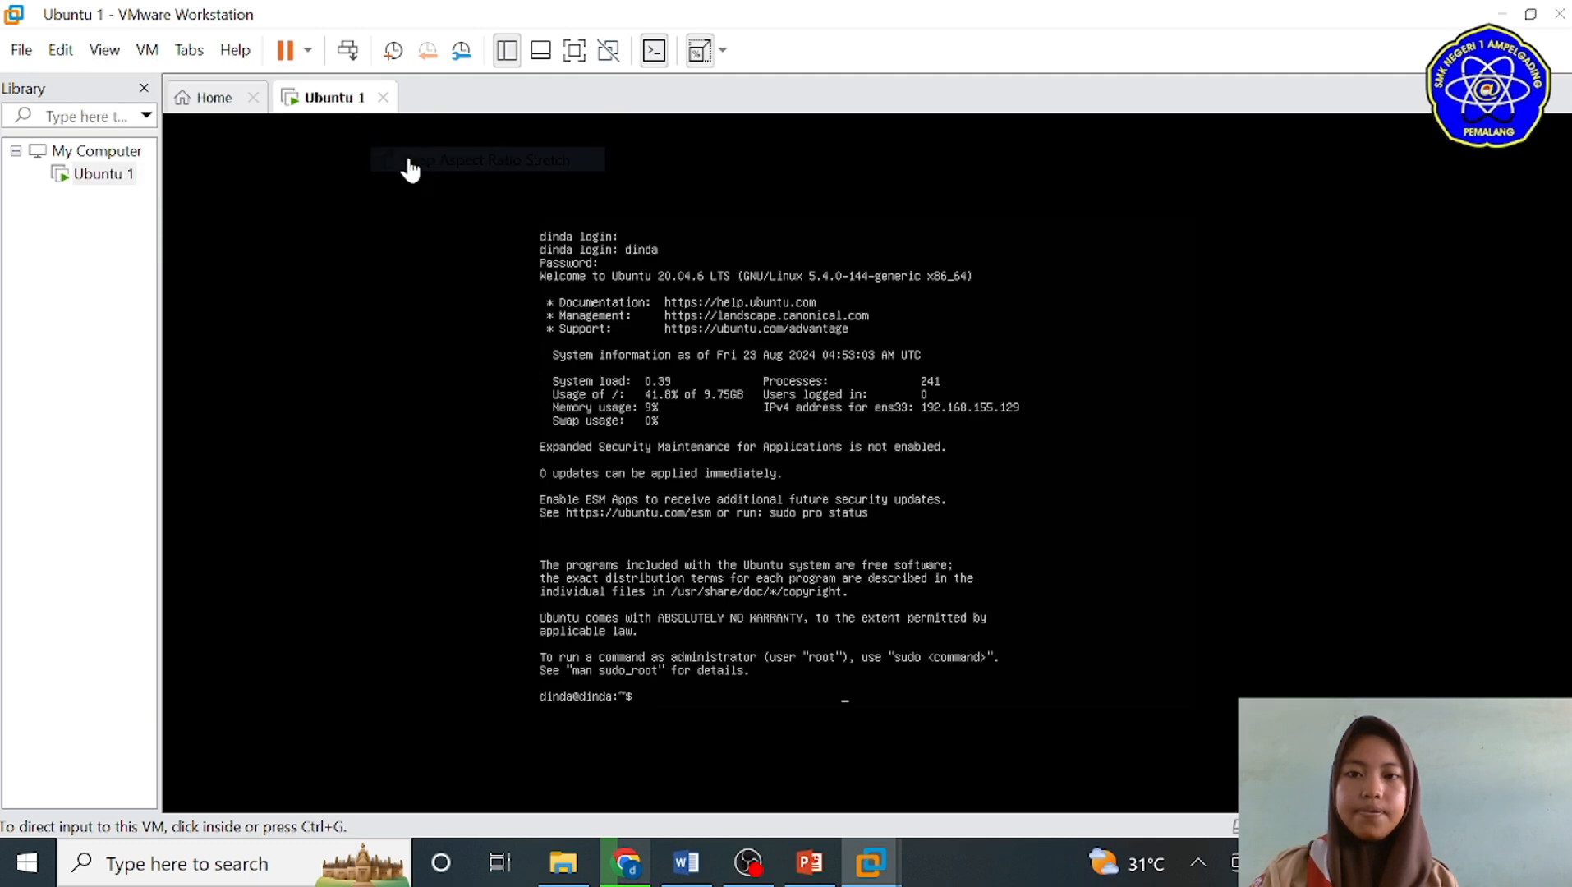
{"action": "double_click", "coordinate": [303, 5]}
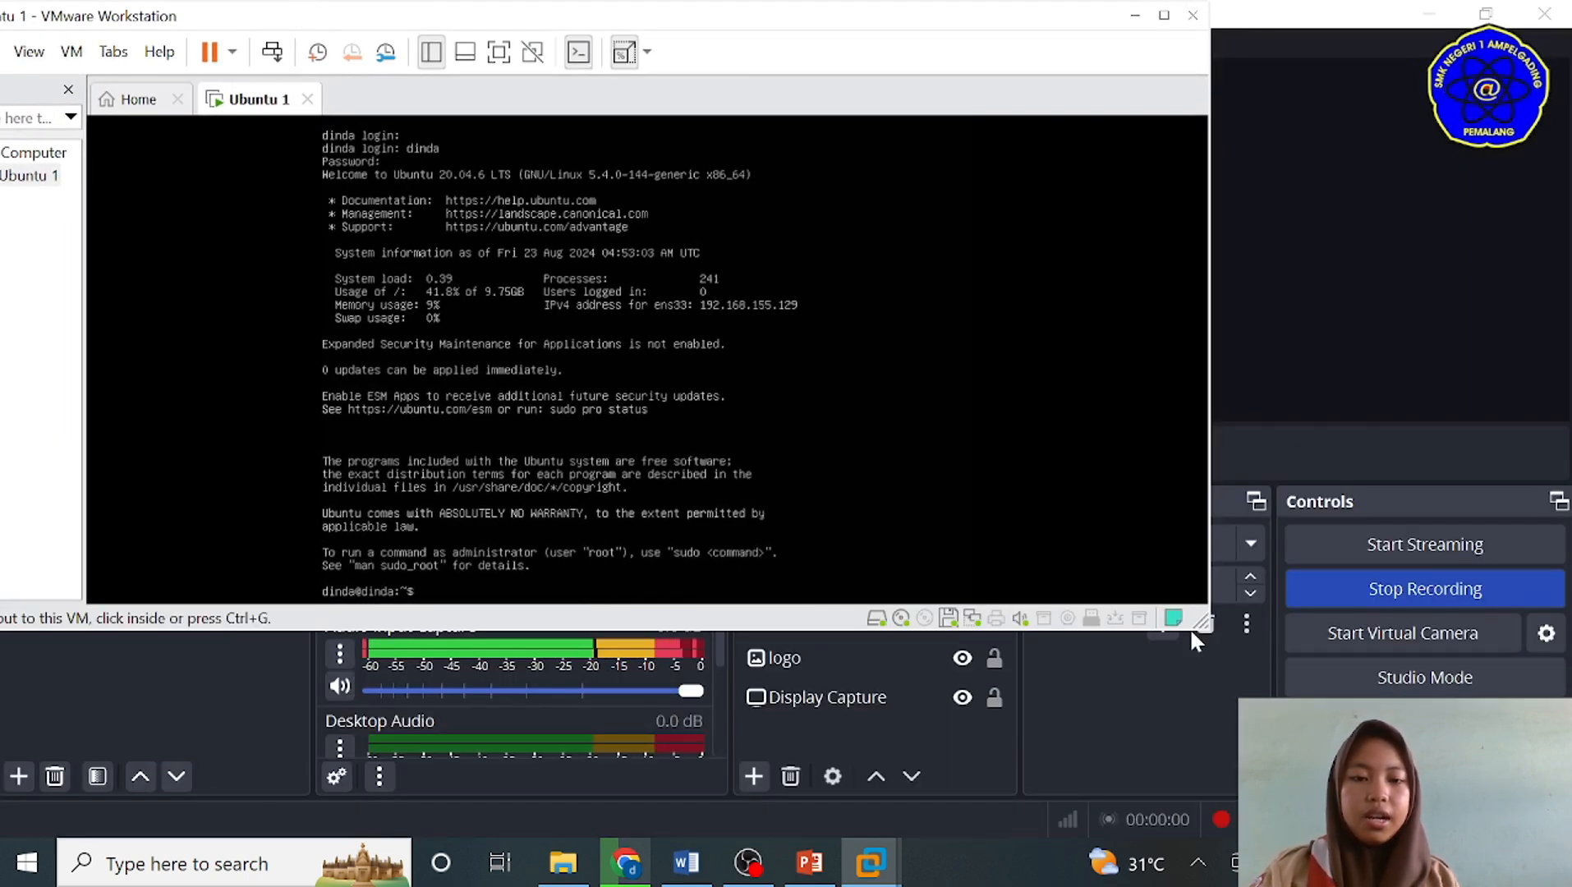
{"action": "left_click_drag", "start_coordinate": [1202, 626], "coordinate": [1534, 850]}
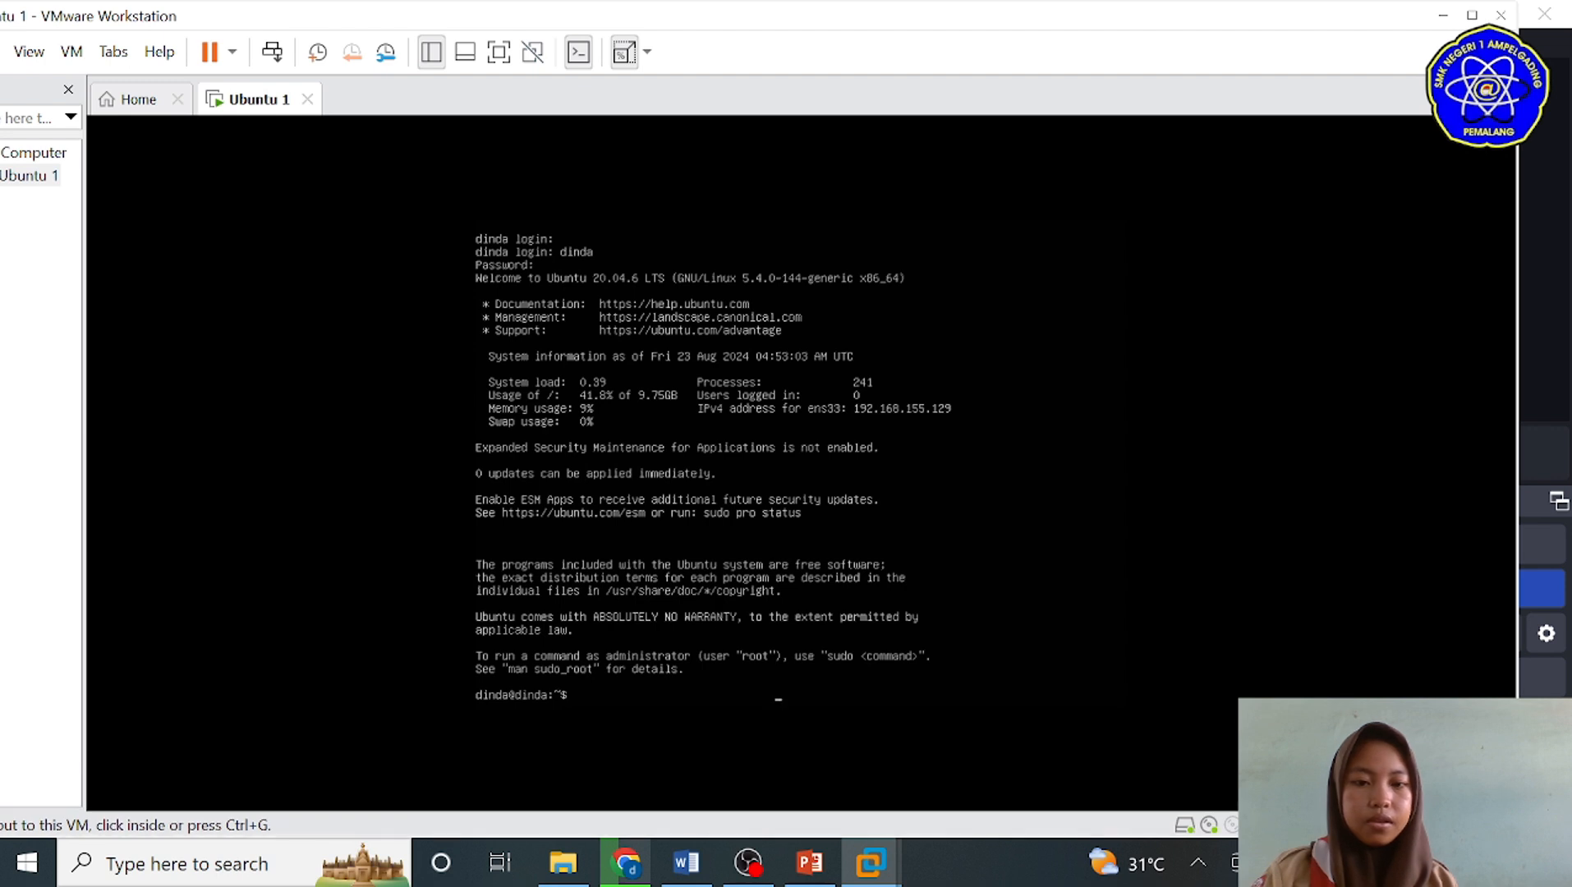
Step: Switch to PowerPoint and open slide 3 with the two-server cloning illustration
{"action": "left_click", "coordinate": [1348, 740]}
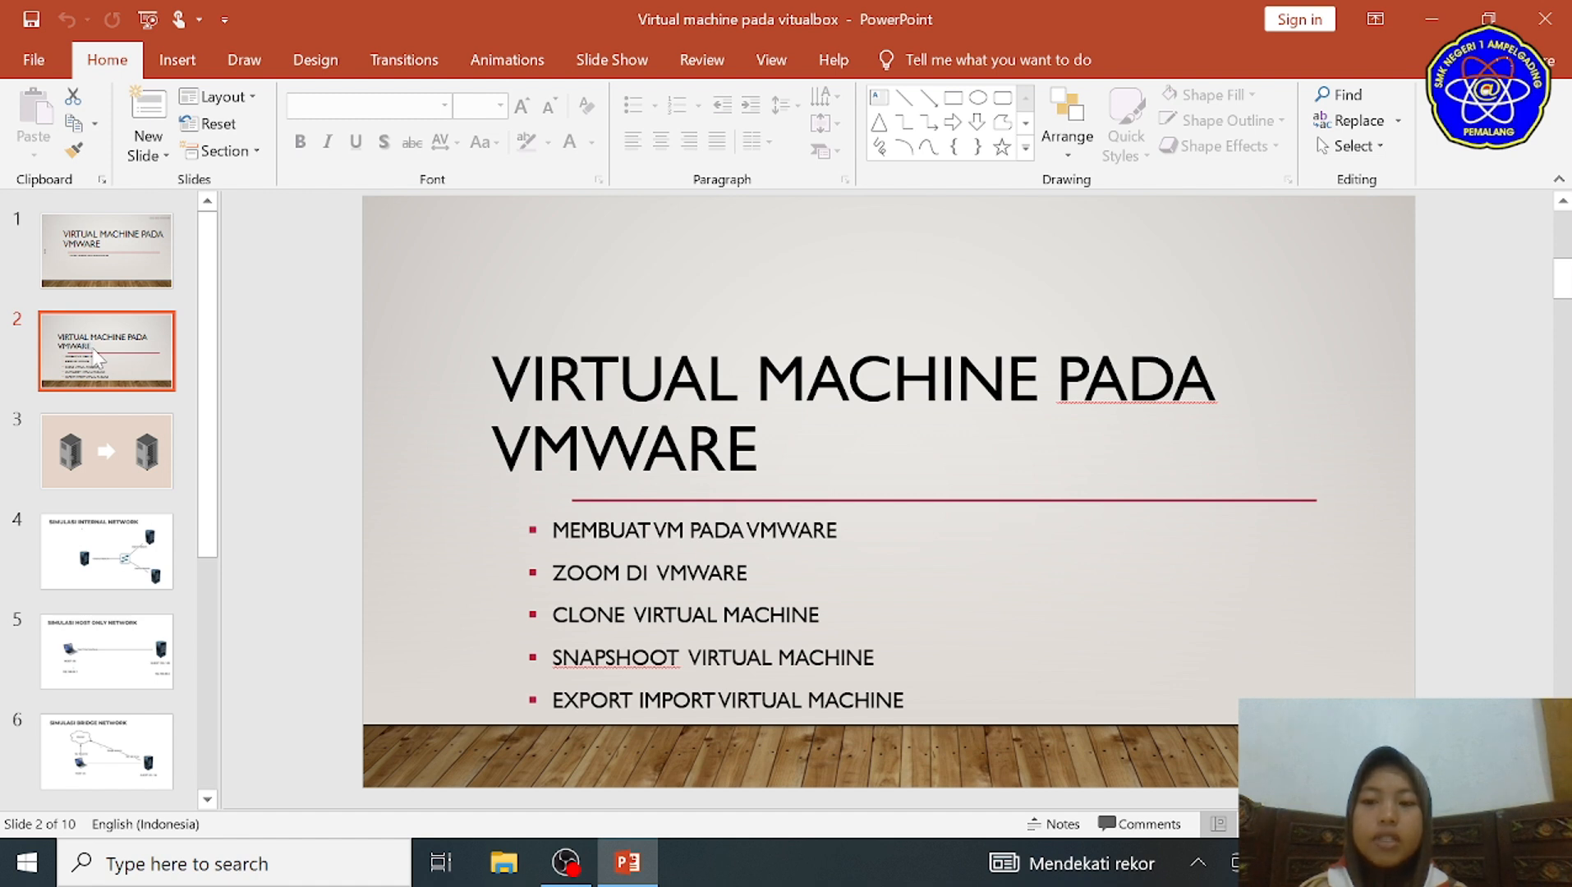
{"action": "left_click", "coordinate": [103, 468]}
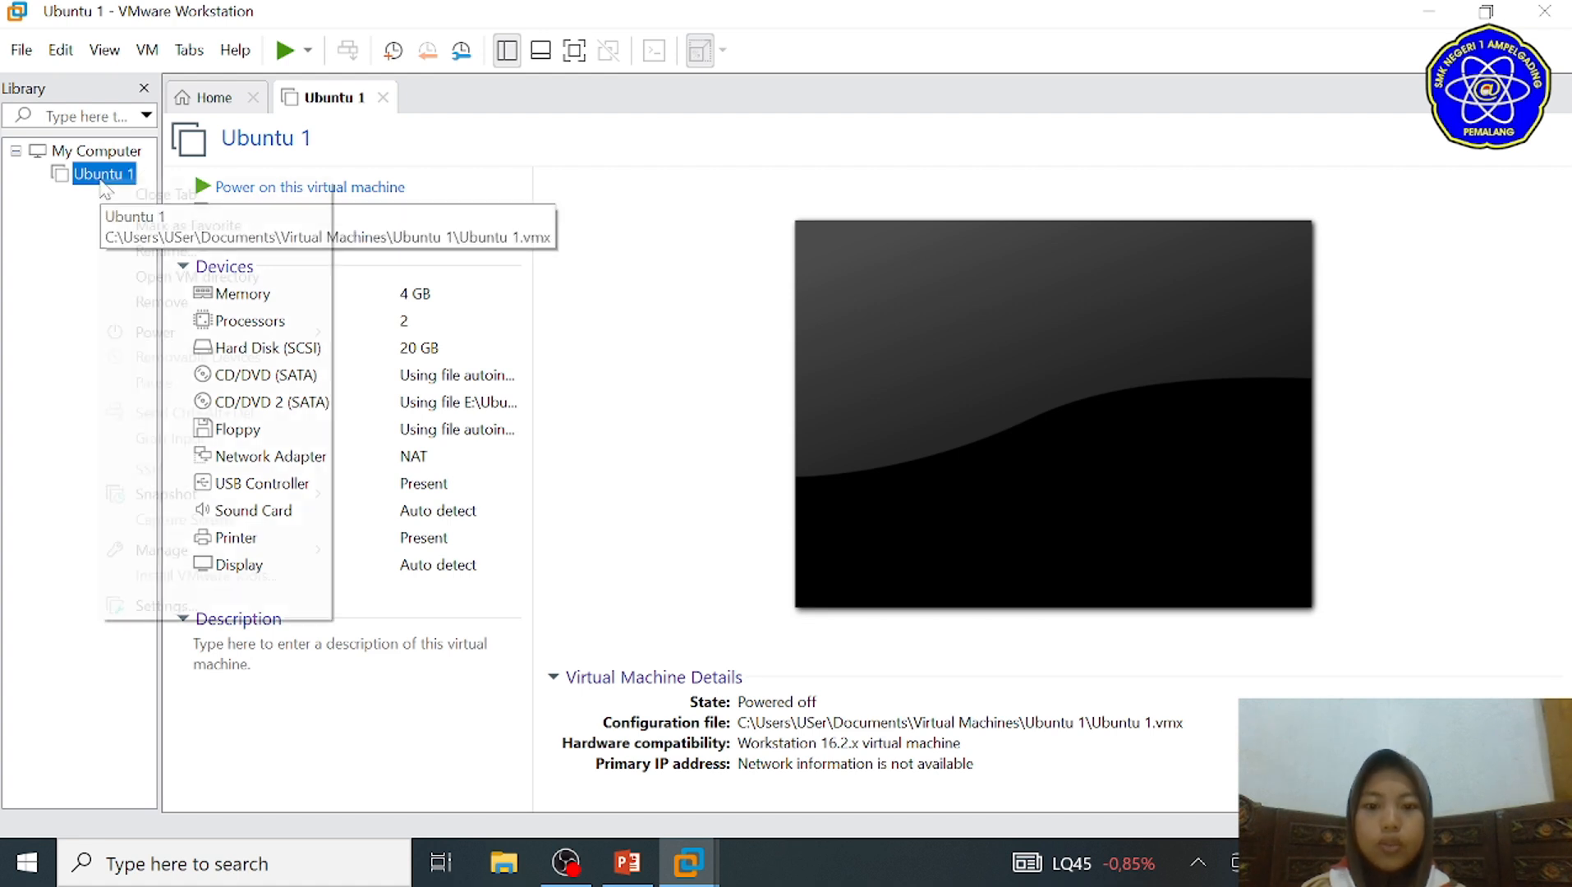
Step: Create a linked clone of the Ubuntu 1 virtual machine from its current state, keeping the default name and location
{"action": "right_click", "coordinate": [100, 178]}
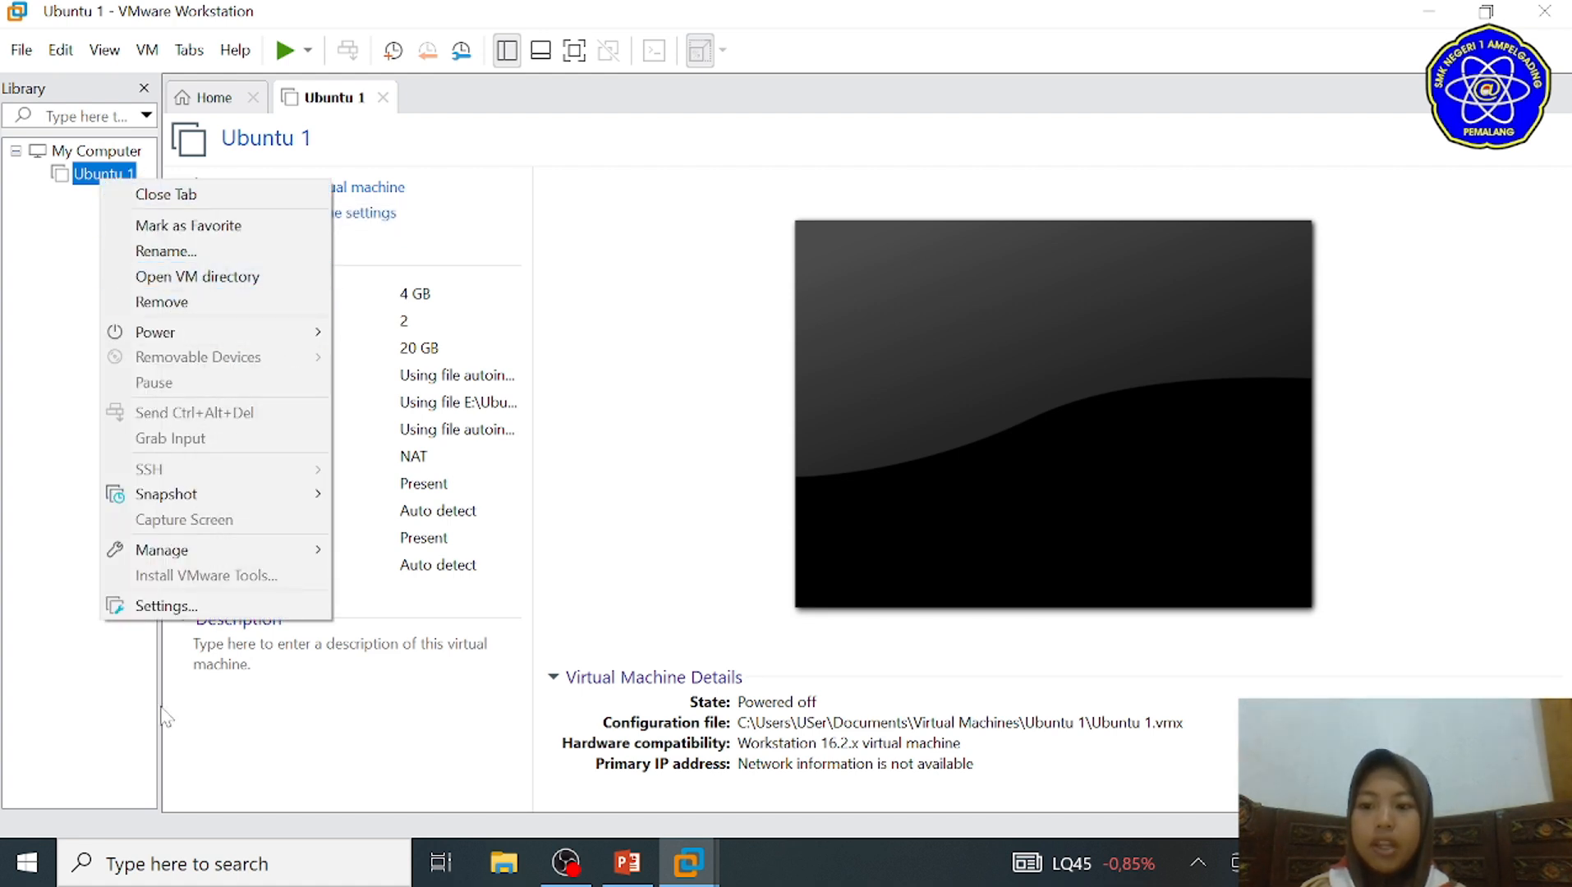
{"action": "mouse_move", "coordinate": [187, 554]}
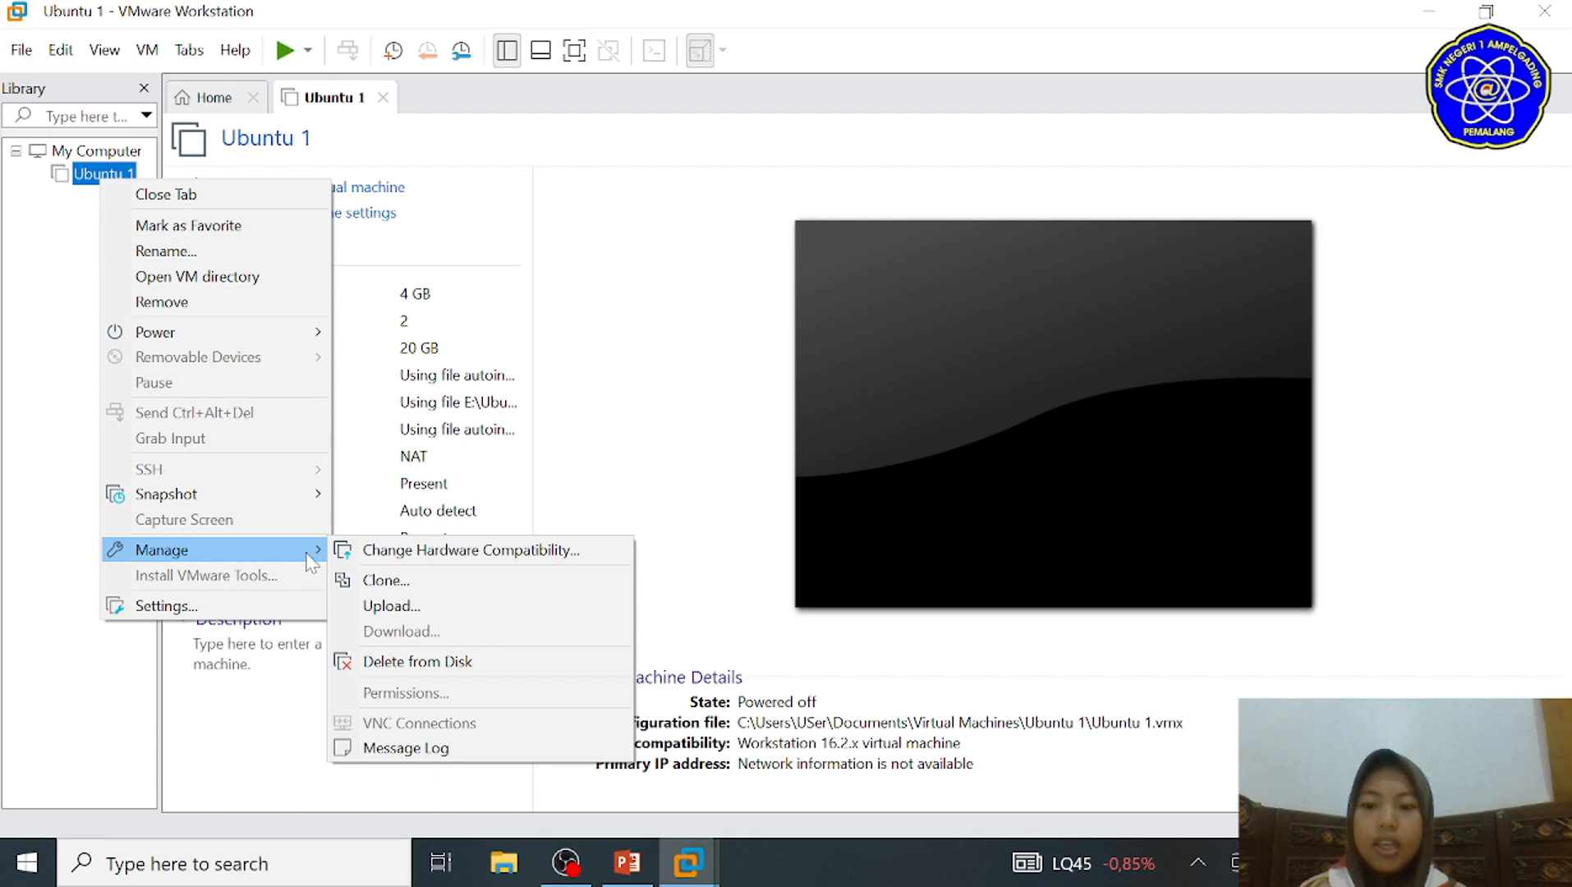
{"action": "left_click", "coordinate": [366, 584]}
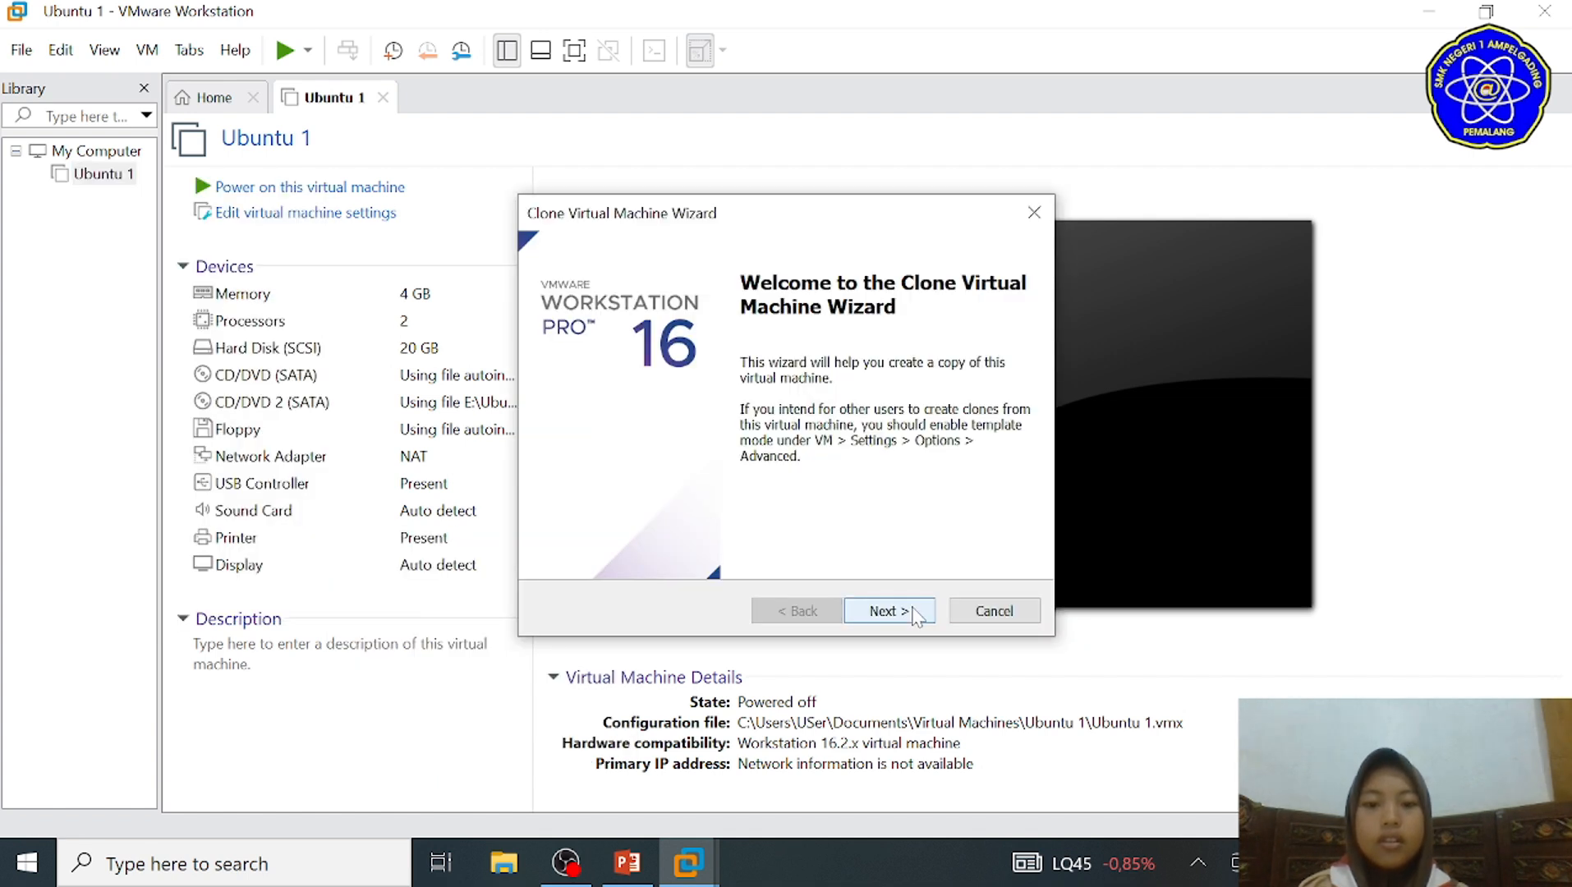
{"action": "left_click", "coordinate": [887, 611]}
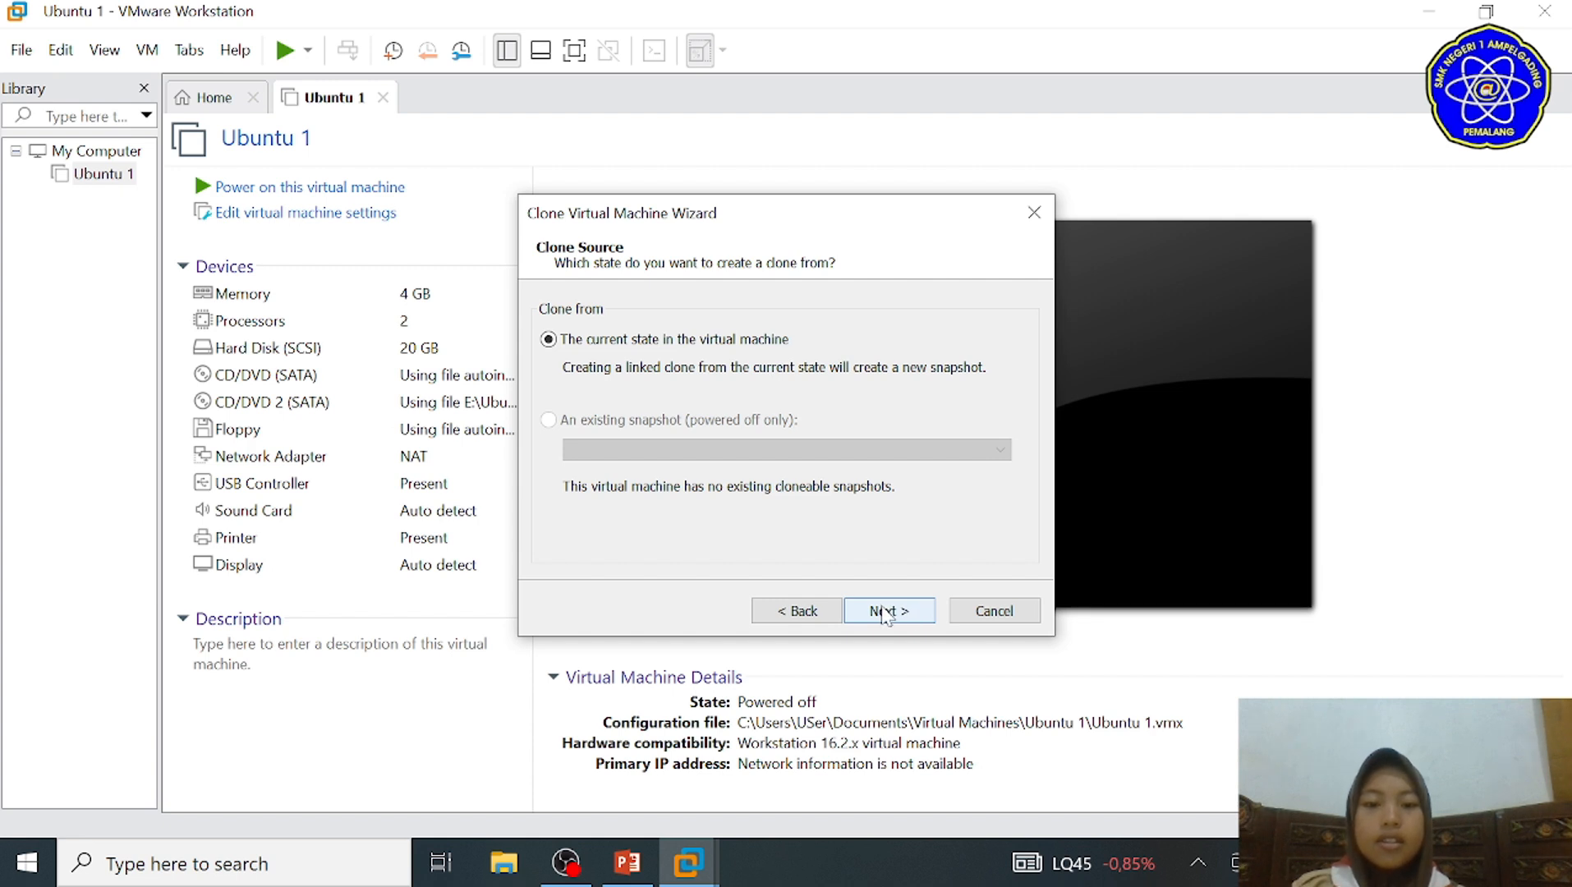
{"action": "left_click", "coordinate": [884, 614]}
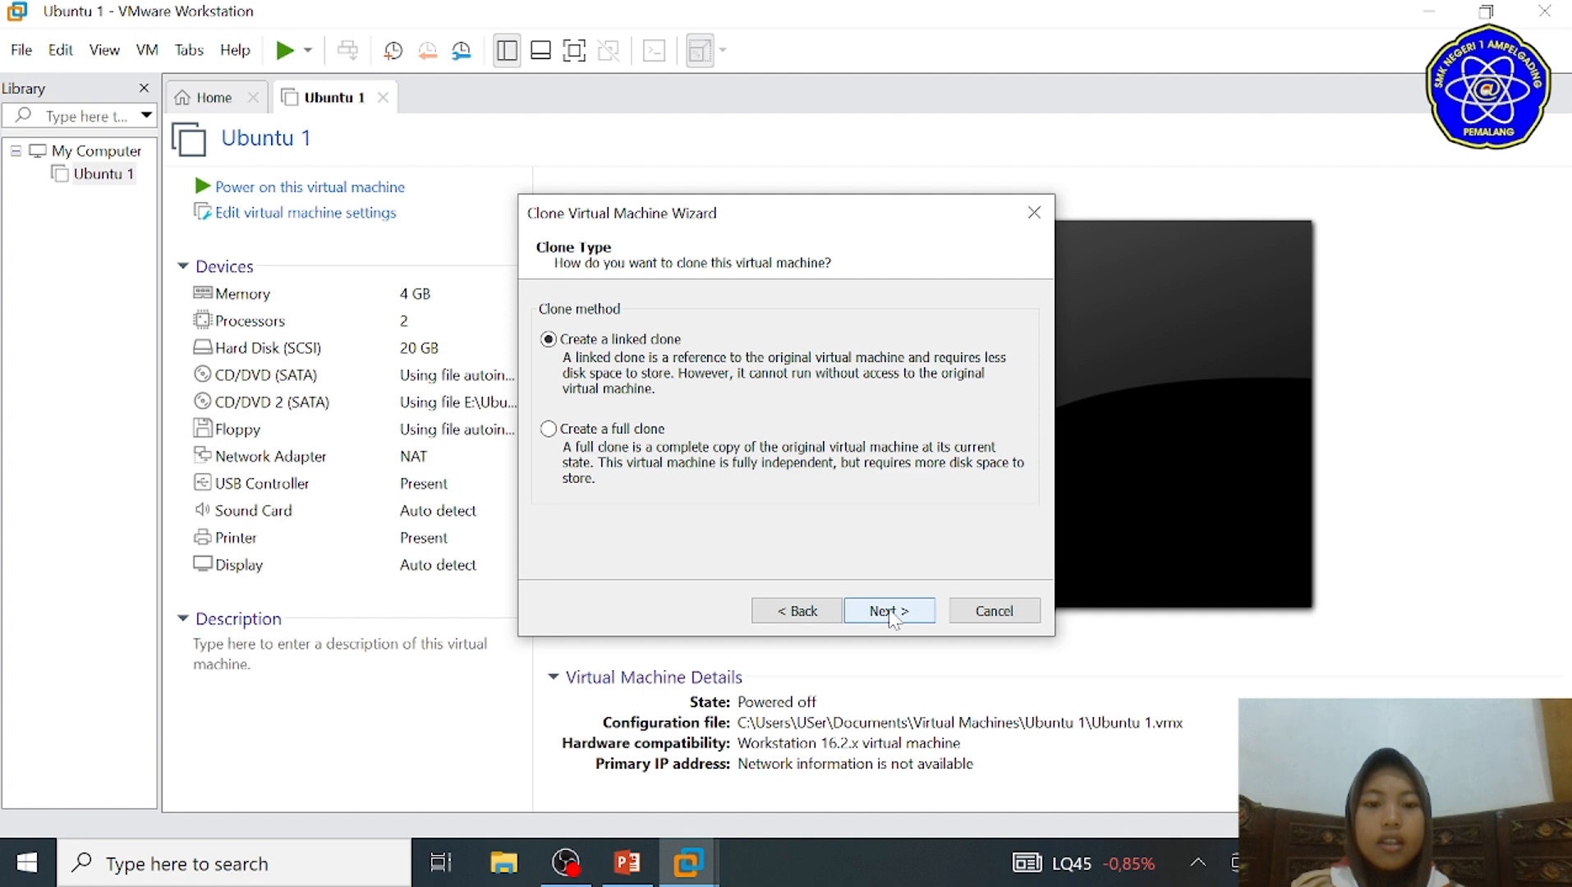
{"action": "left_click", "coordinate": [890, 613]}
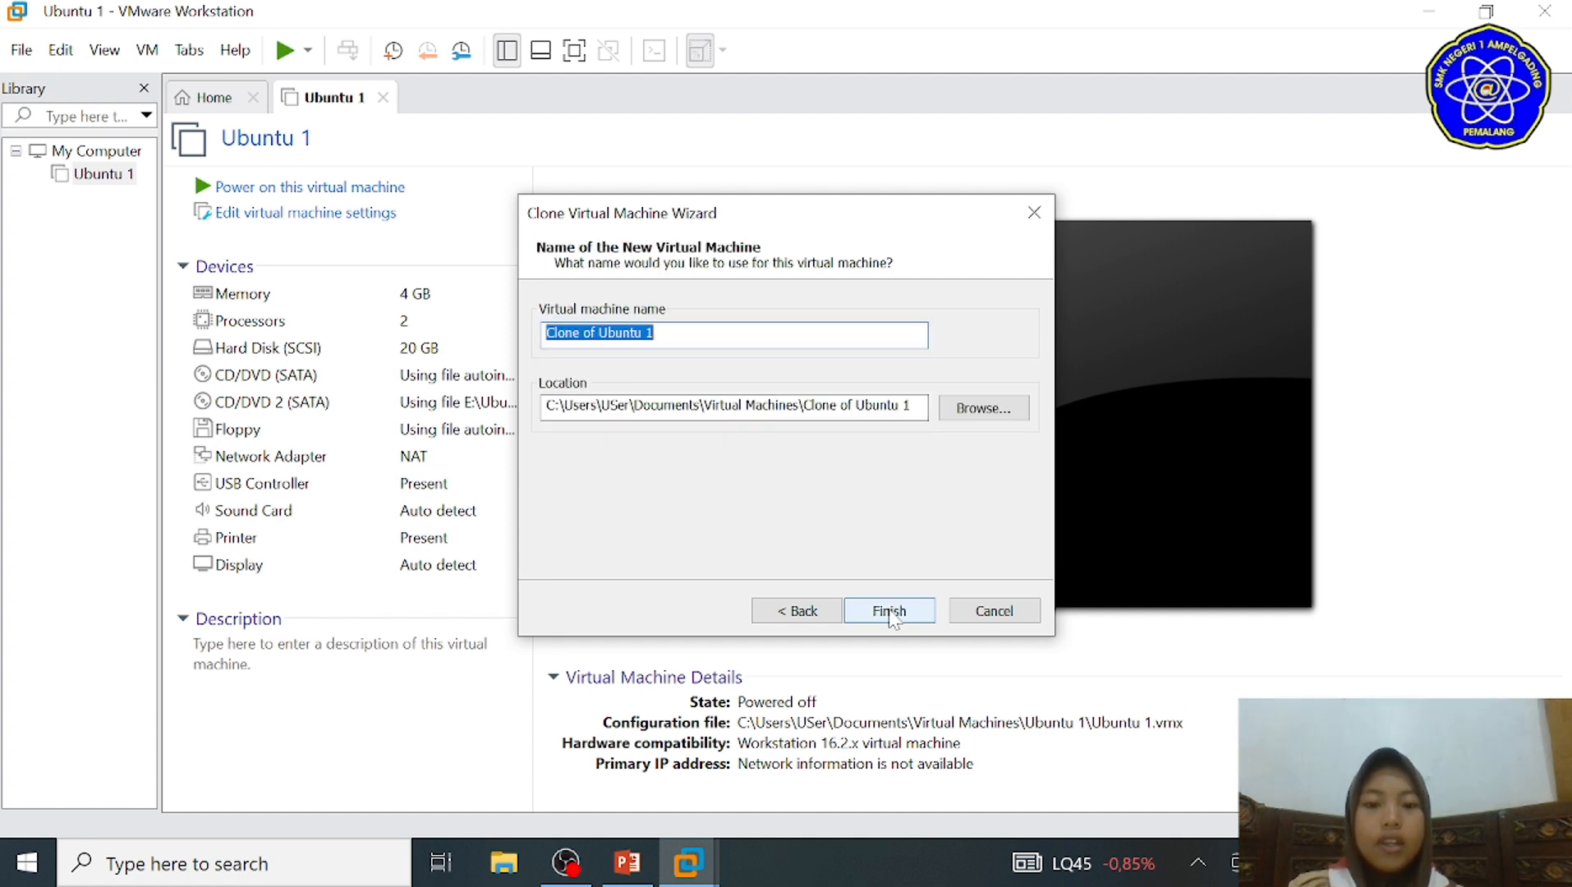
{"action": "left_click", "coordinate": [890, 612]}
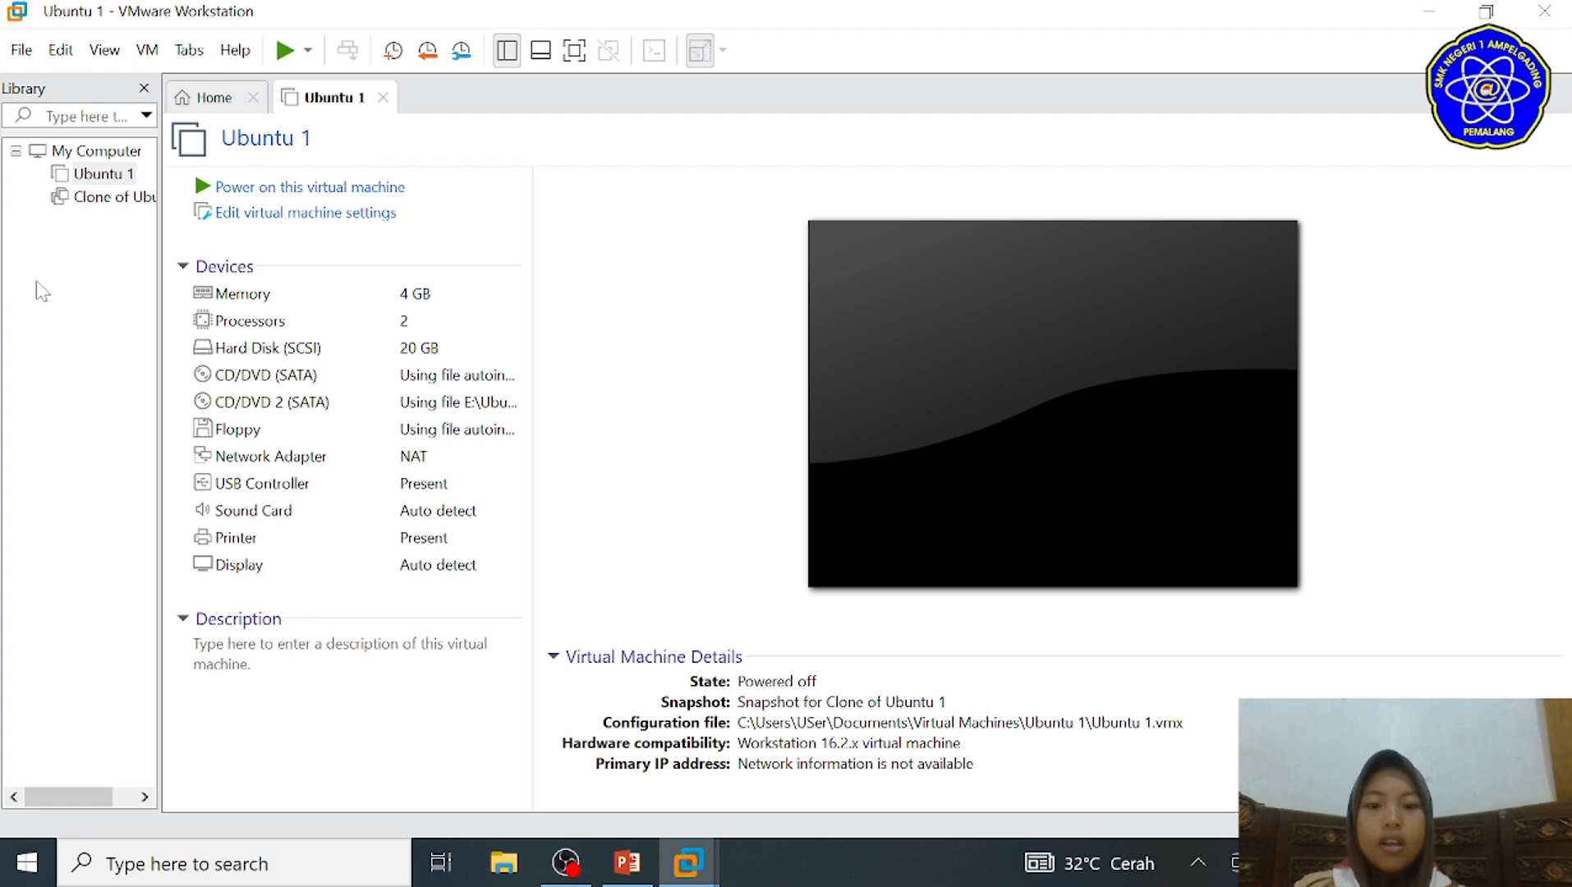
Step: Open and power on the Clone of Ubuntu 1 virtual machine, and log in with the account's user name and password
{"action": "left_click", "coordinate": [84, 202]}
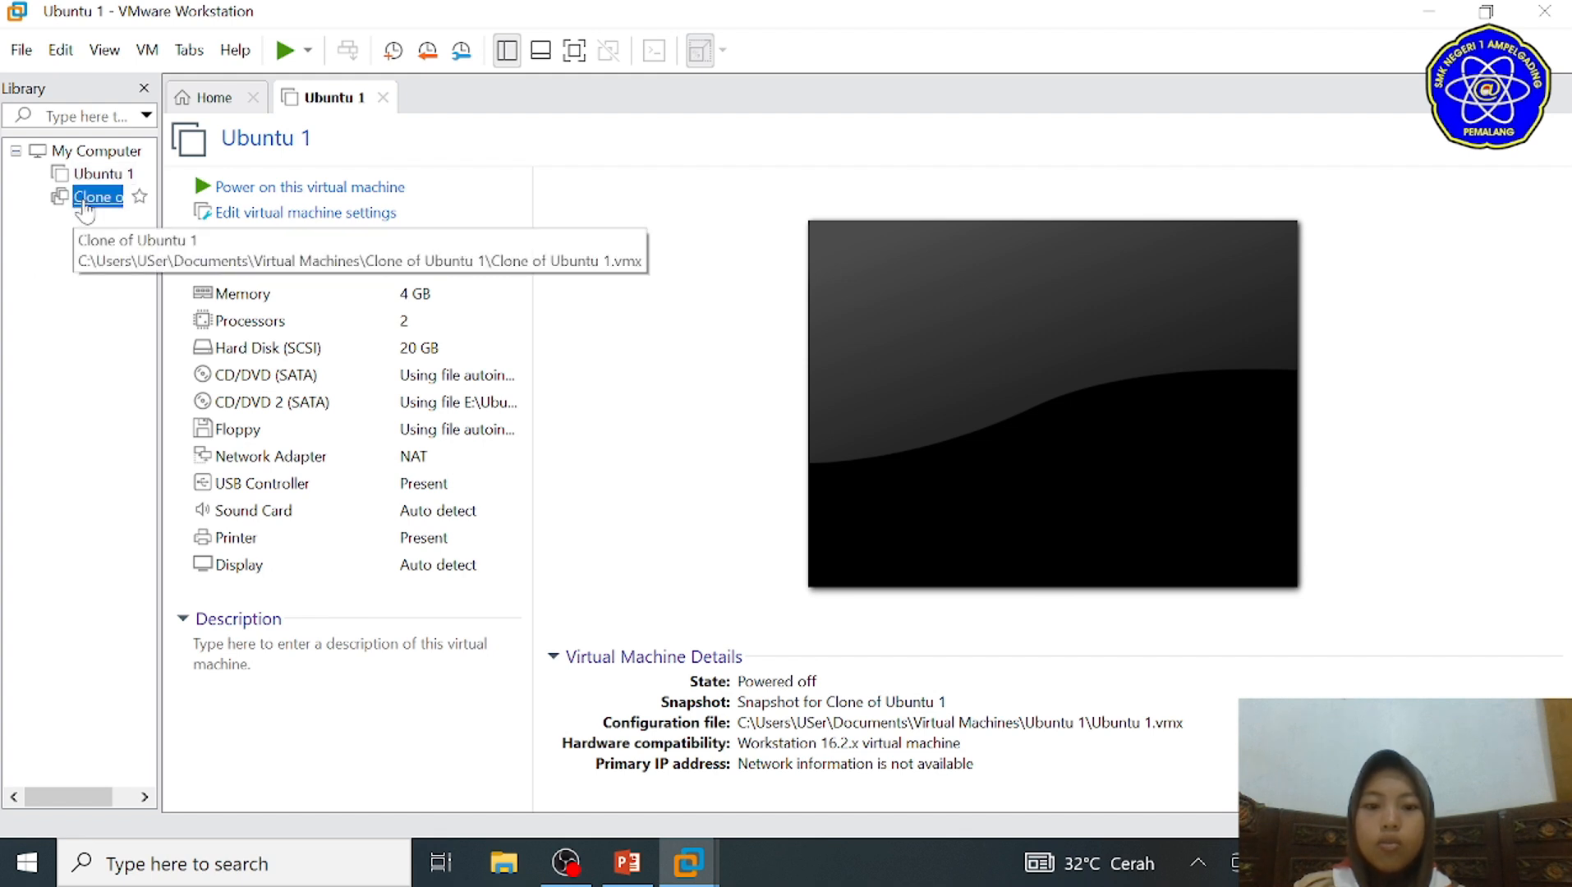
{"action": "double_click", "coordinate": [87, 199]}
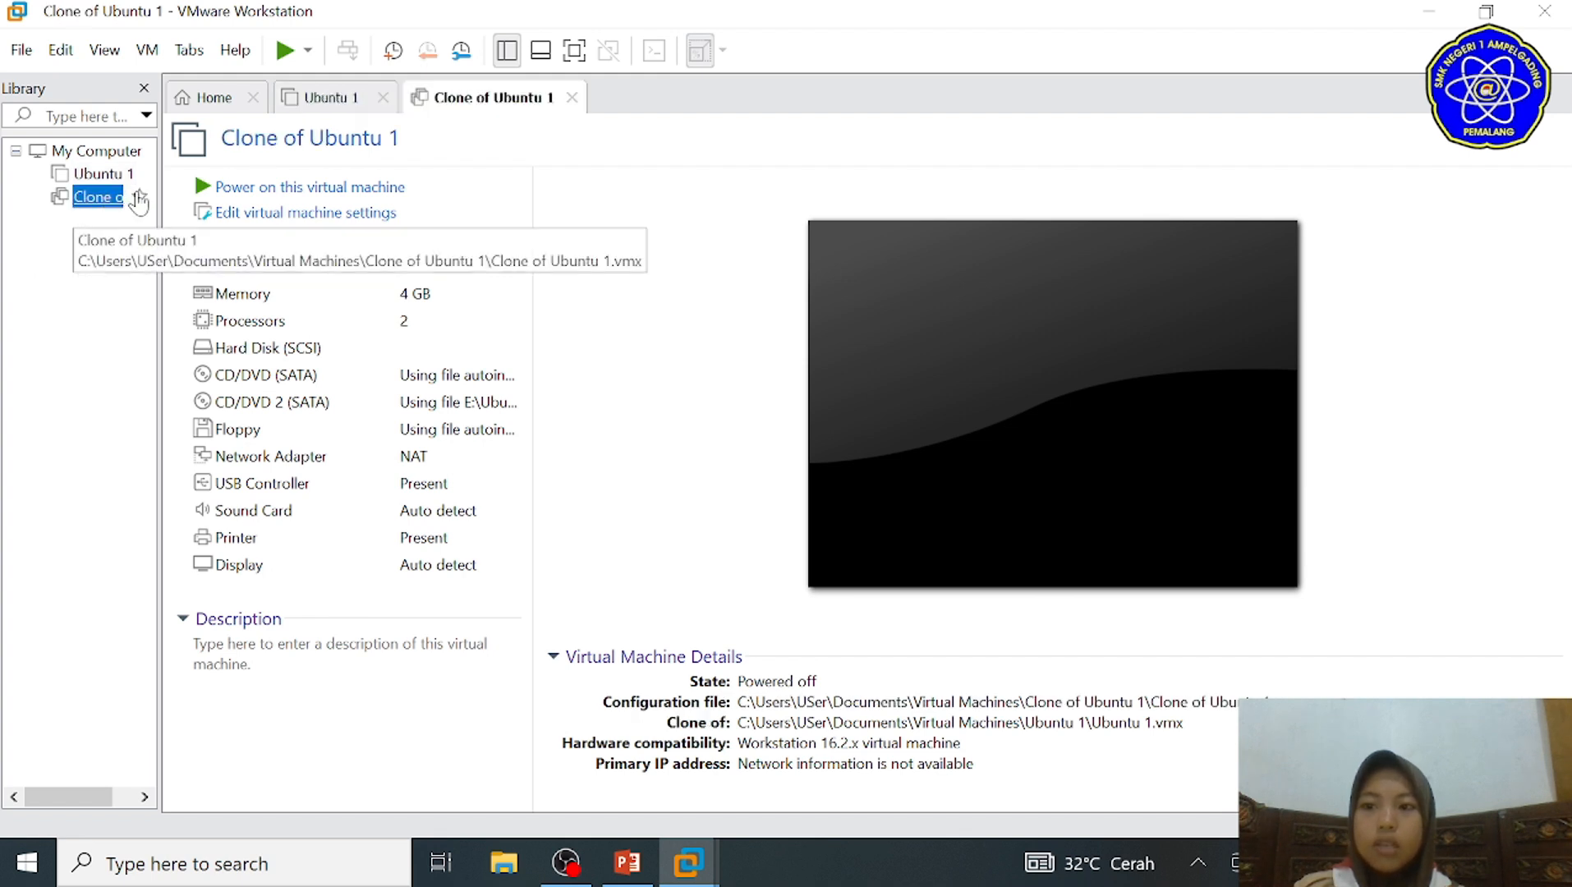
{"action": "left_click", "coordinate": [236, 188]}
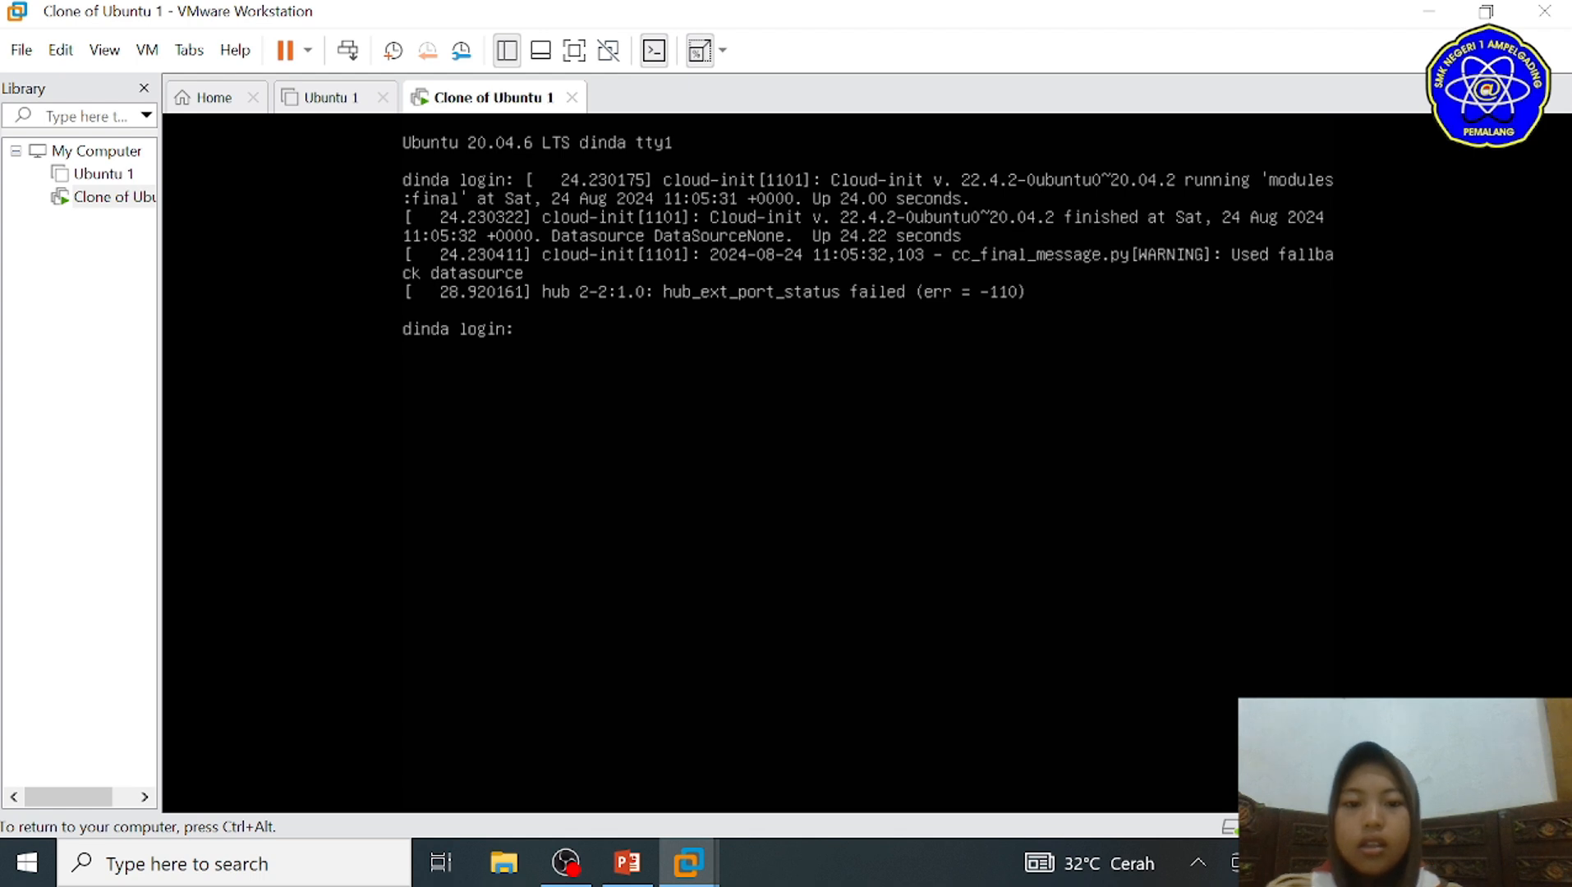
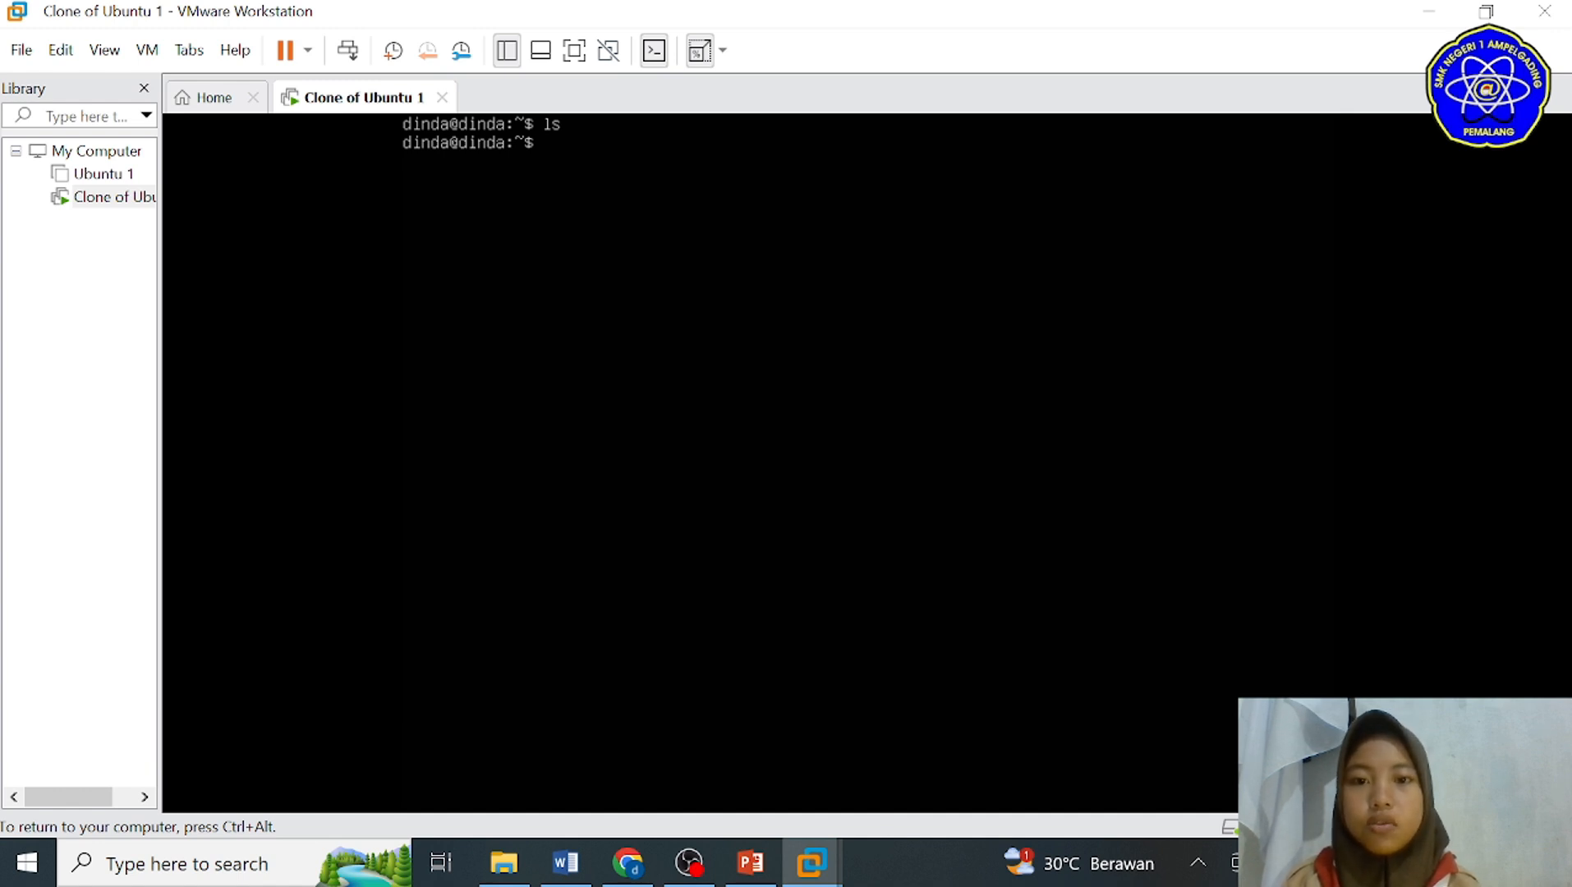
Step: Shut down the guest of the Clone of Ubuntu 1 virtual machine and confirm the shutdown
{"action": "left_click", "coordinate": [307, 51]}
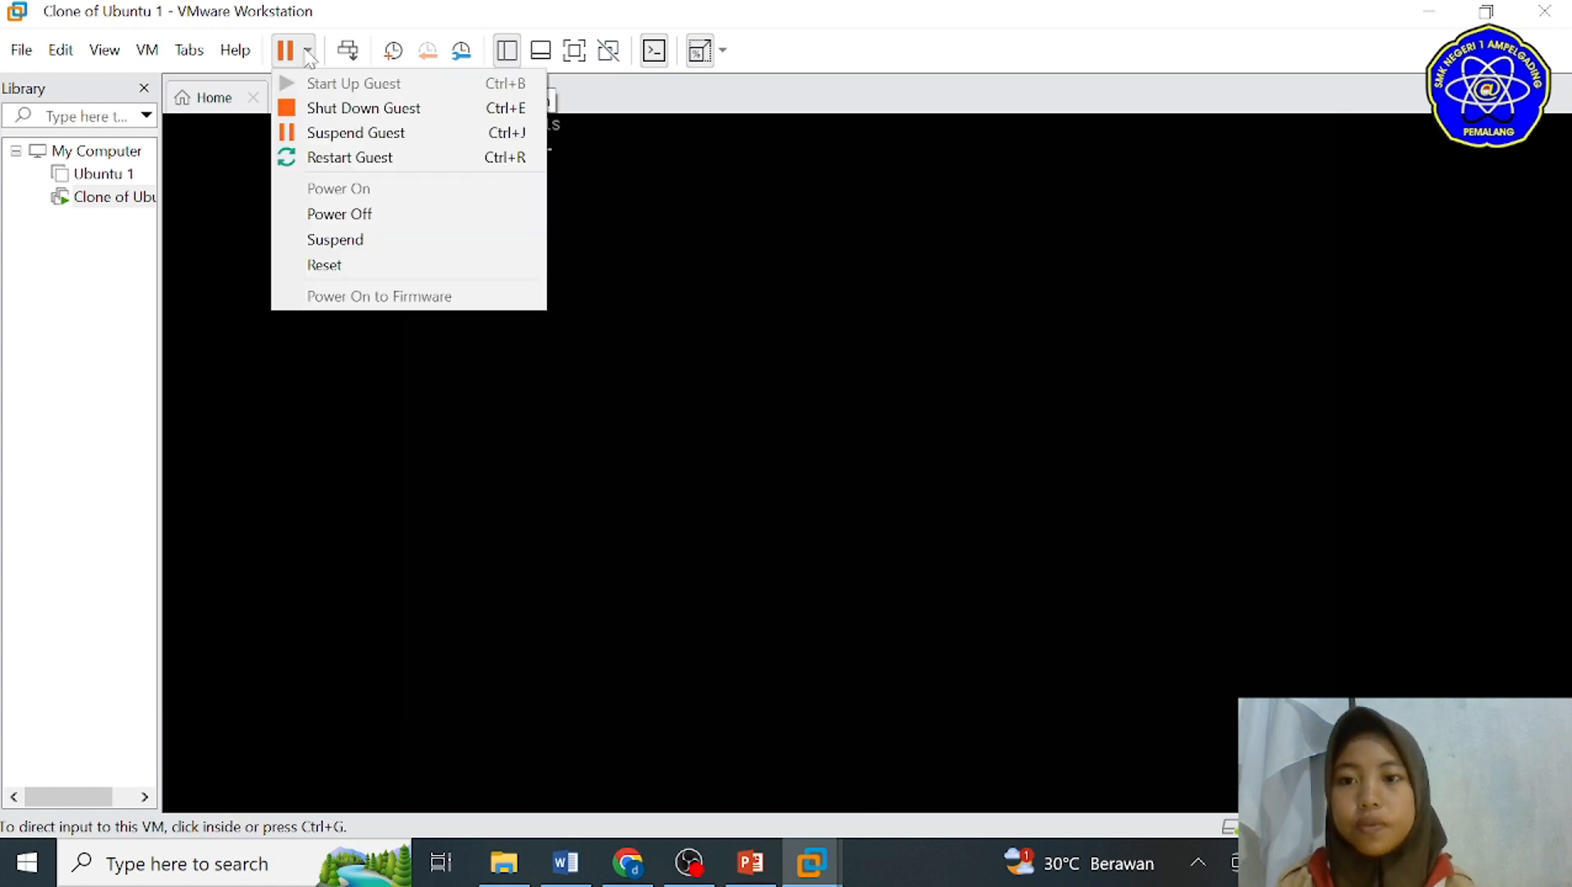
{"action": "left_click", "coordinate": [345, 108]}
{"action": "left_click", "coordinate": [818, 481]}
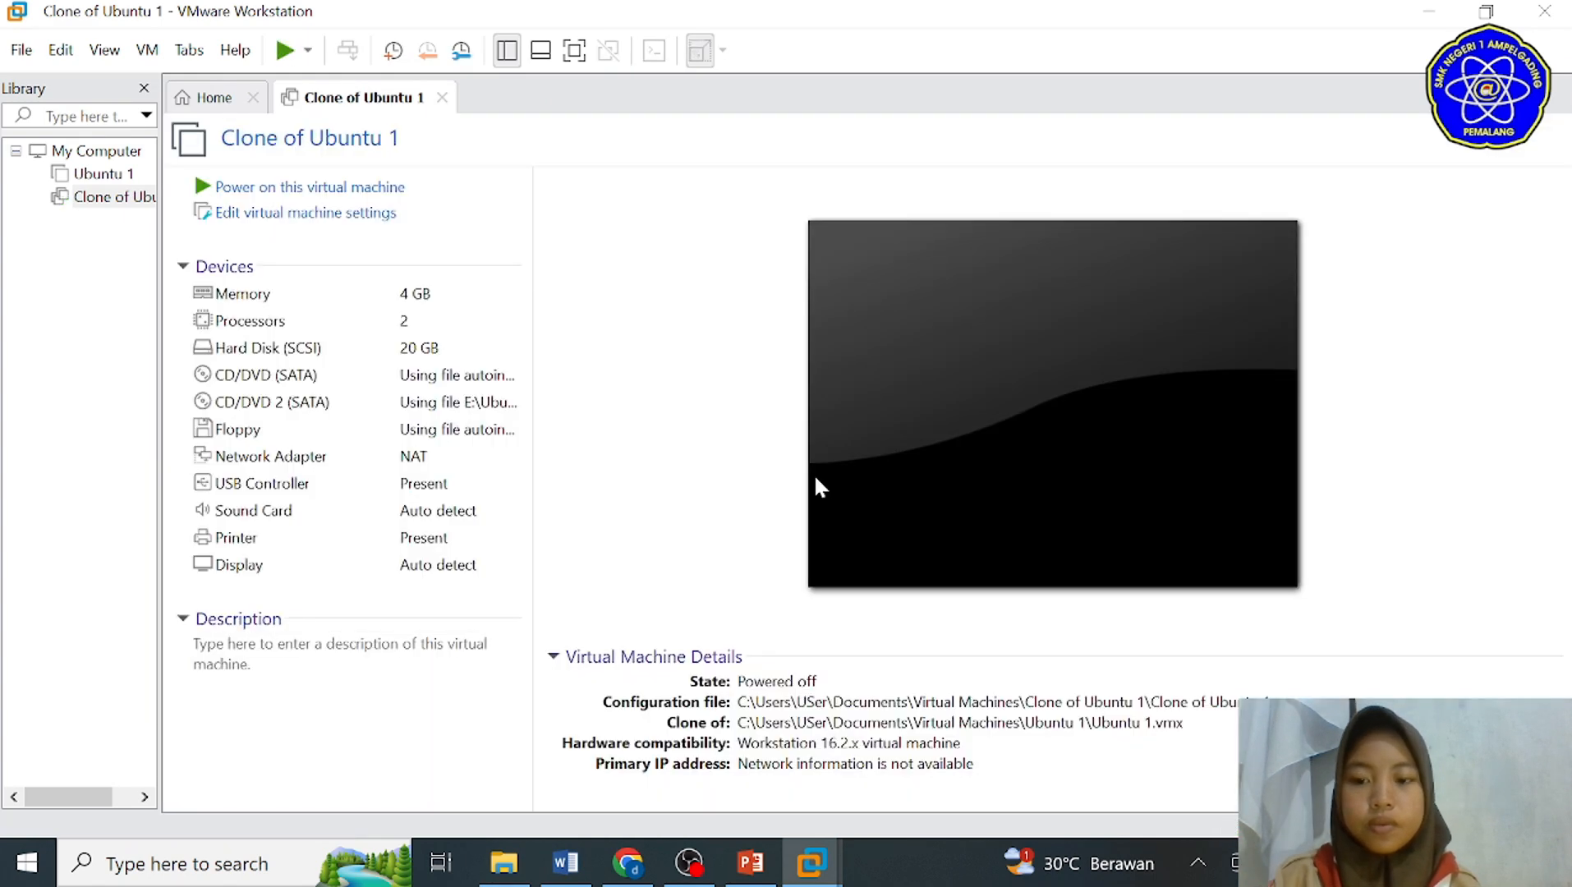
Step: Take a snapshot of the powered-off Clone of Ubuntu 1 virtual machine, naming it "defaulte vm"
{"action": "right_click", "coordinate": [76, 200]}
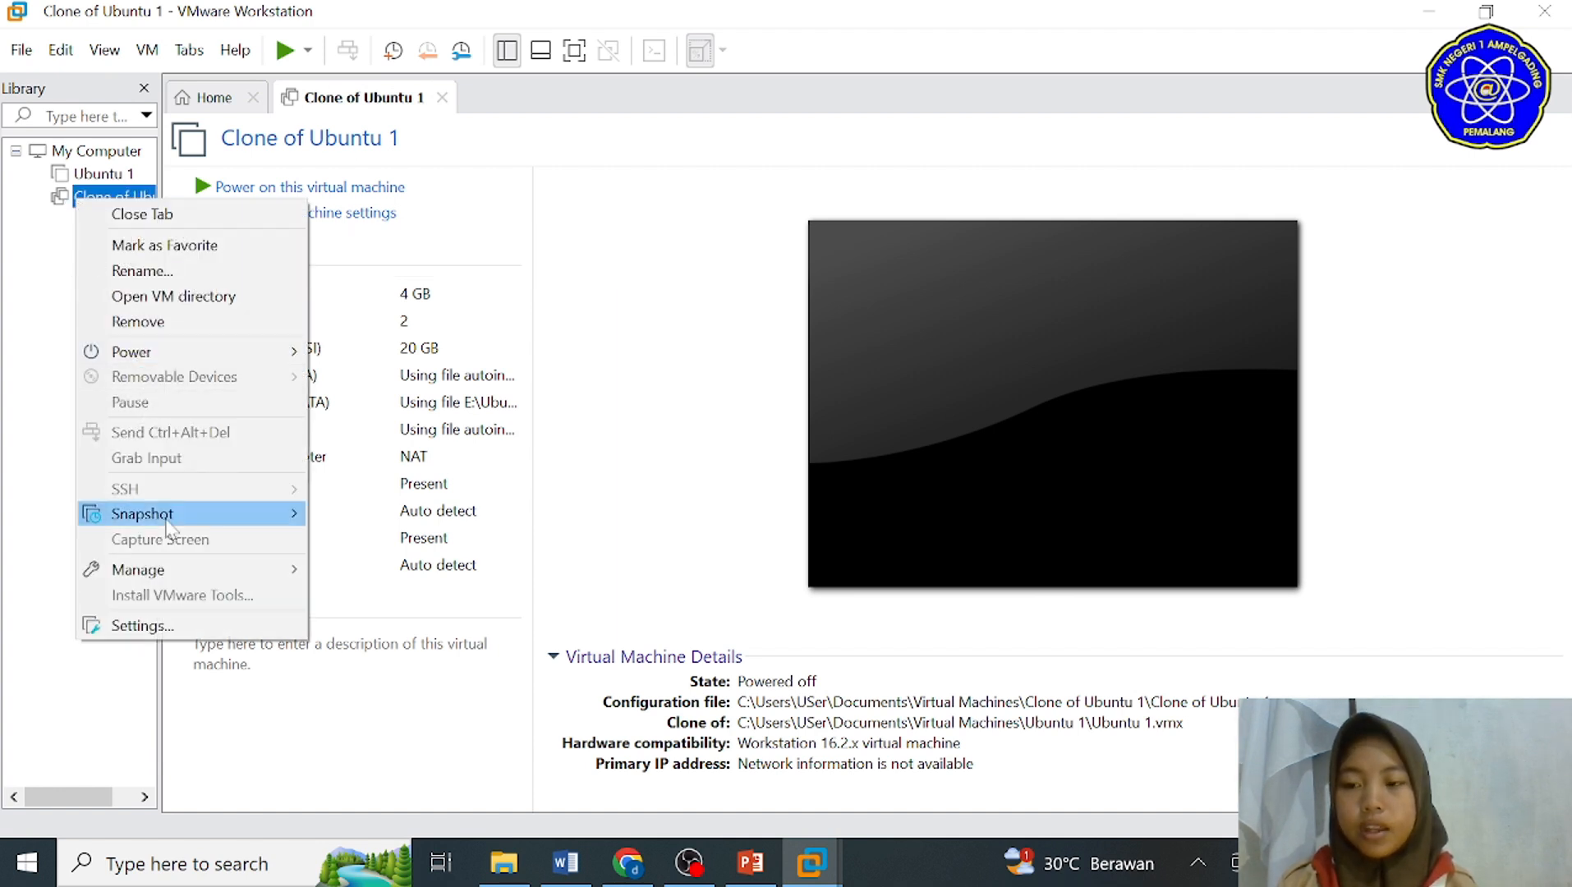
{"action": "mouse_move", "coordinate": [170, 523]}
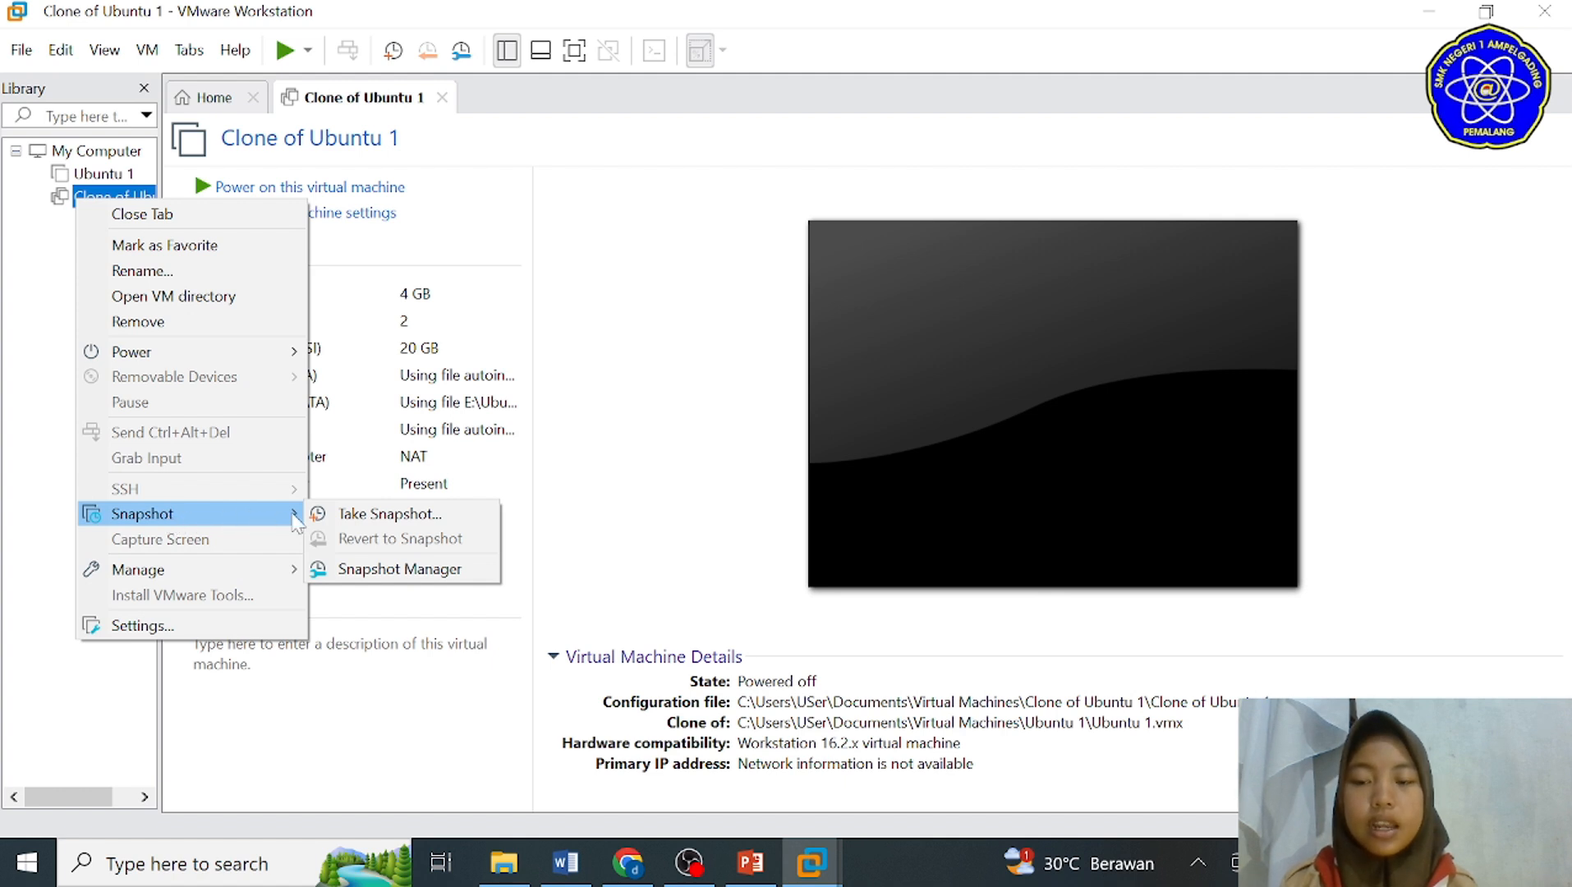
{"action": "left_click", "coordinate": [349, 516]}
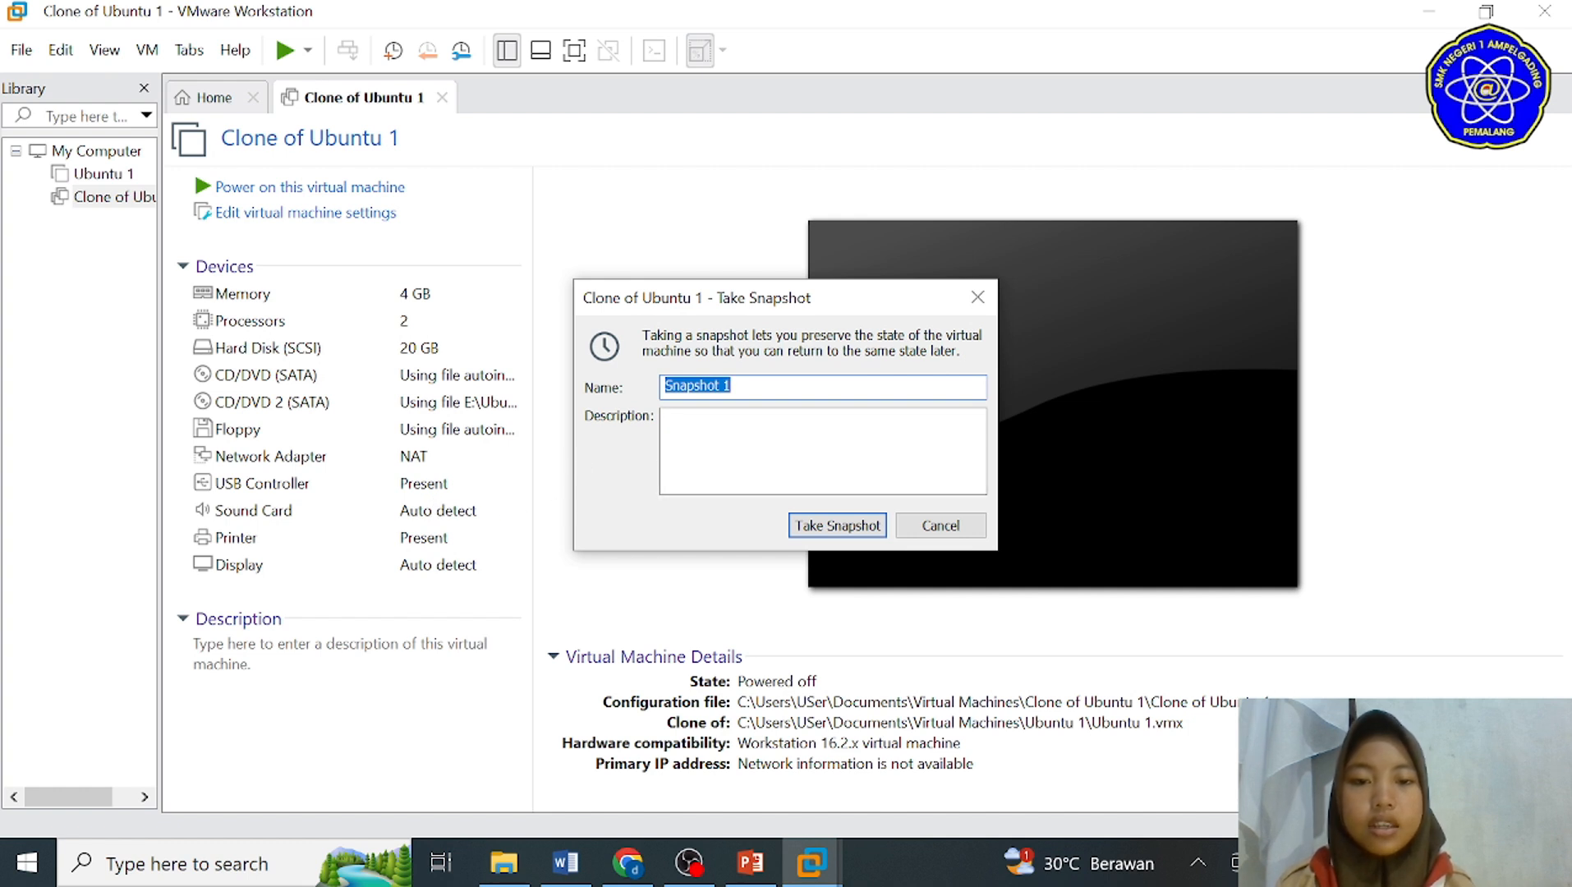
{"action": "type", "text": "defaulte vm"}
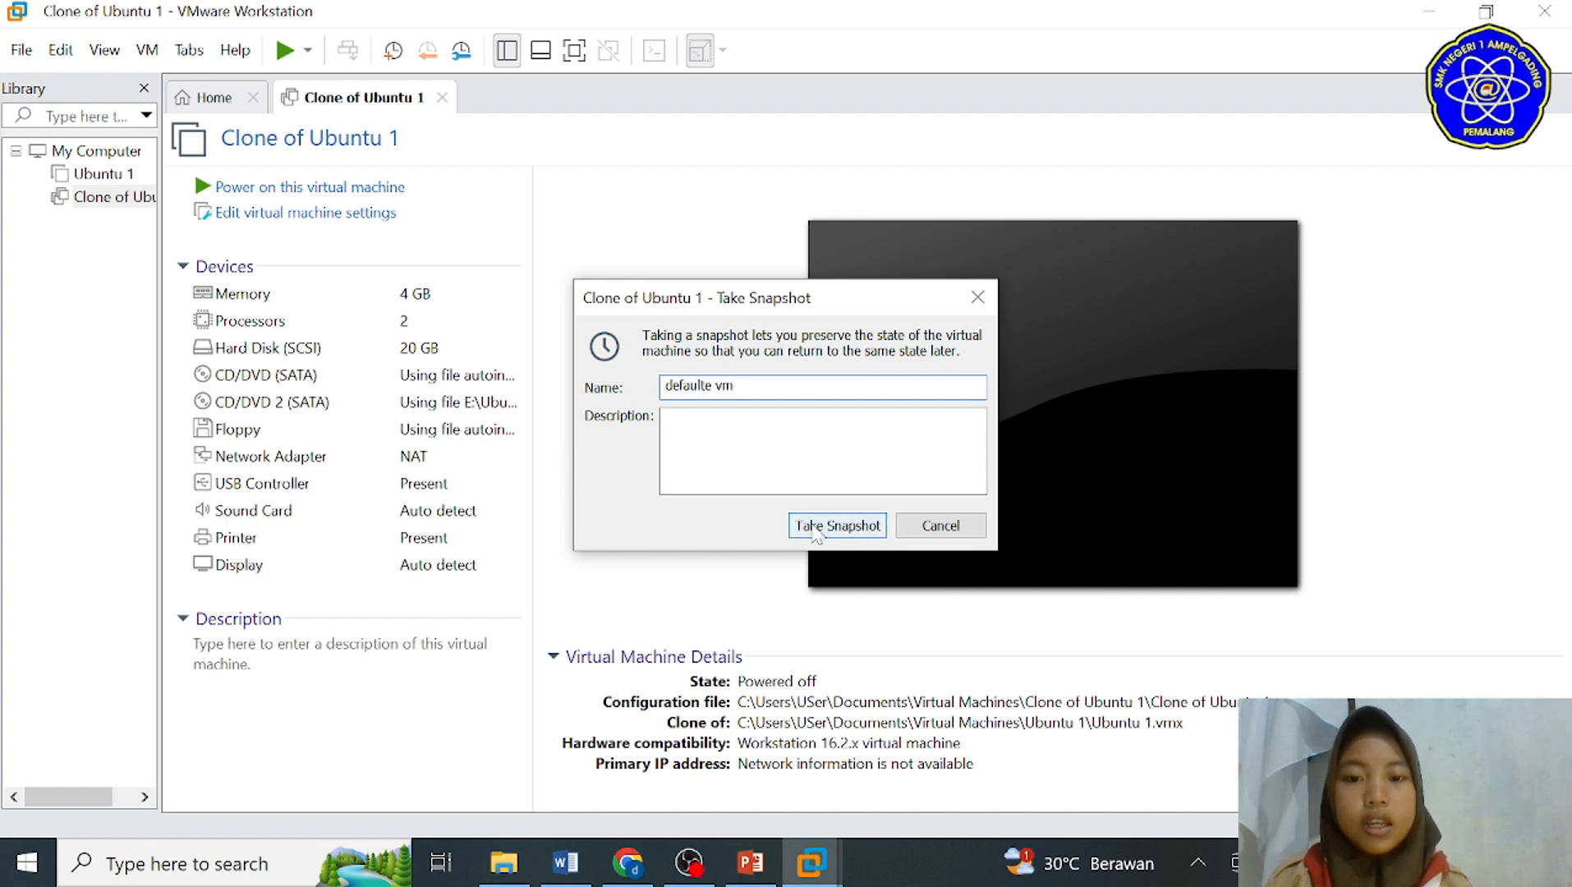
{"action": "left_click", "coordinate": [836, 526]}
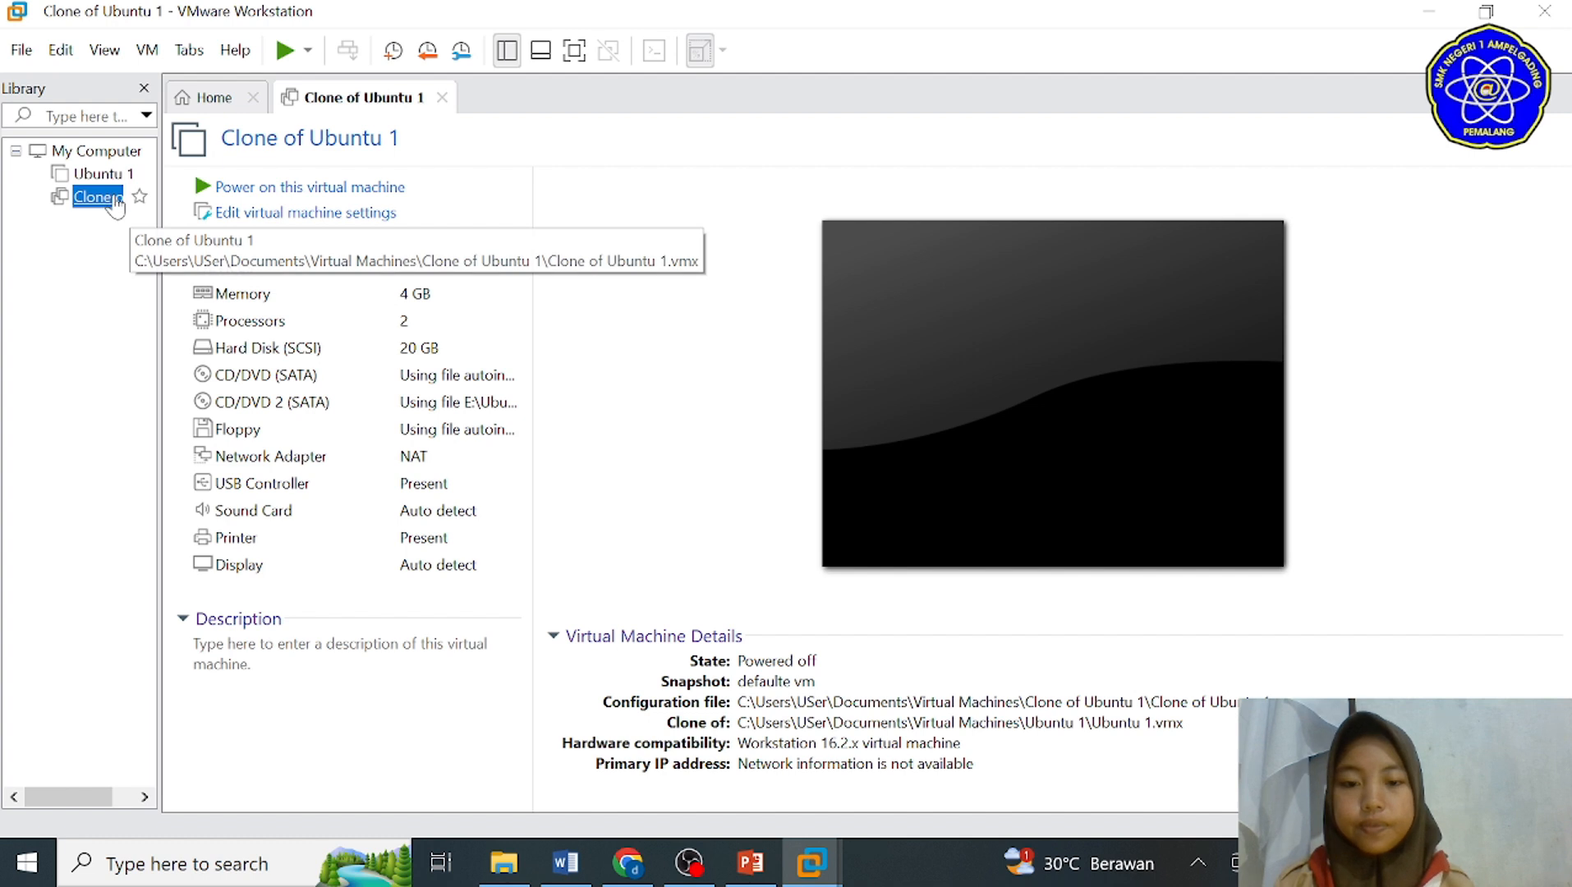
Step: Examine the snapshot tree of Clone of Ubuntu 1 in the Snapshot Manager, and close the manager
{"action": "right_click", "coordinate": [115, 201]}
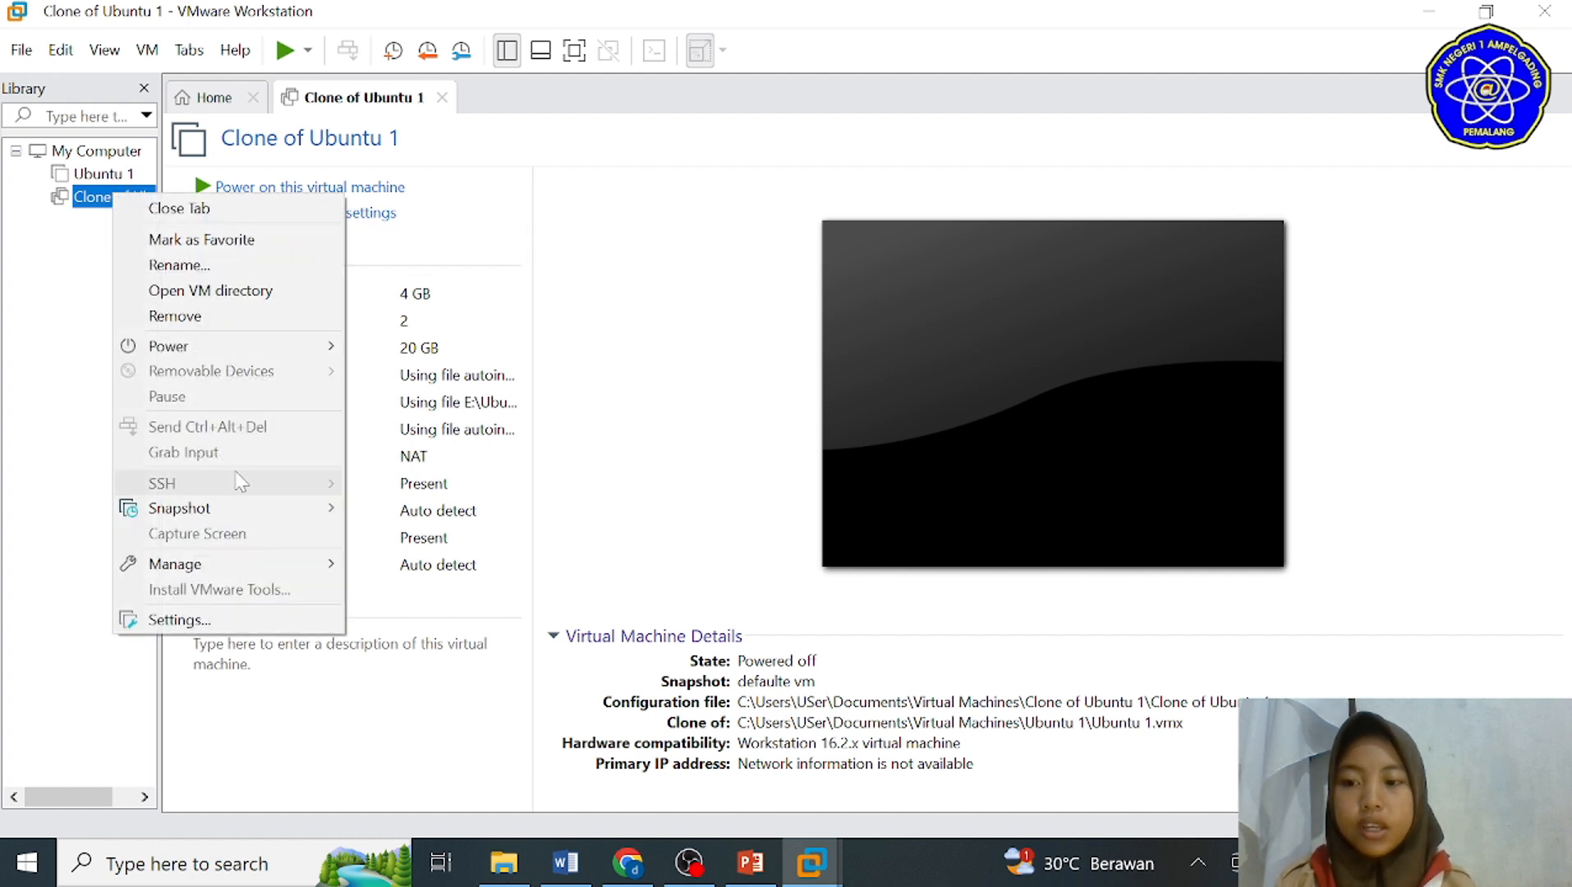
{"action": "mouse_move", "coordinate": [244, 511]}
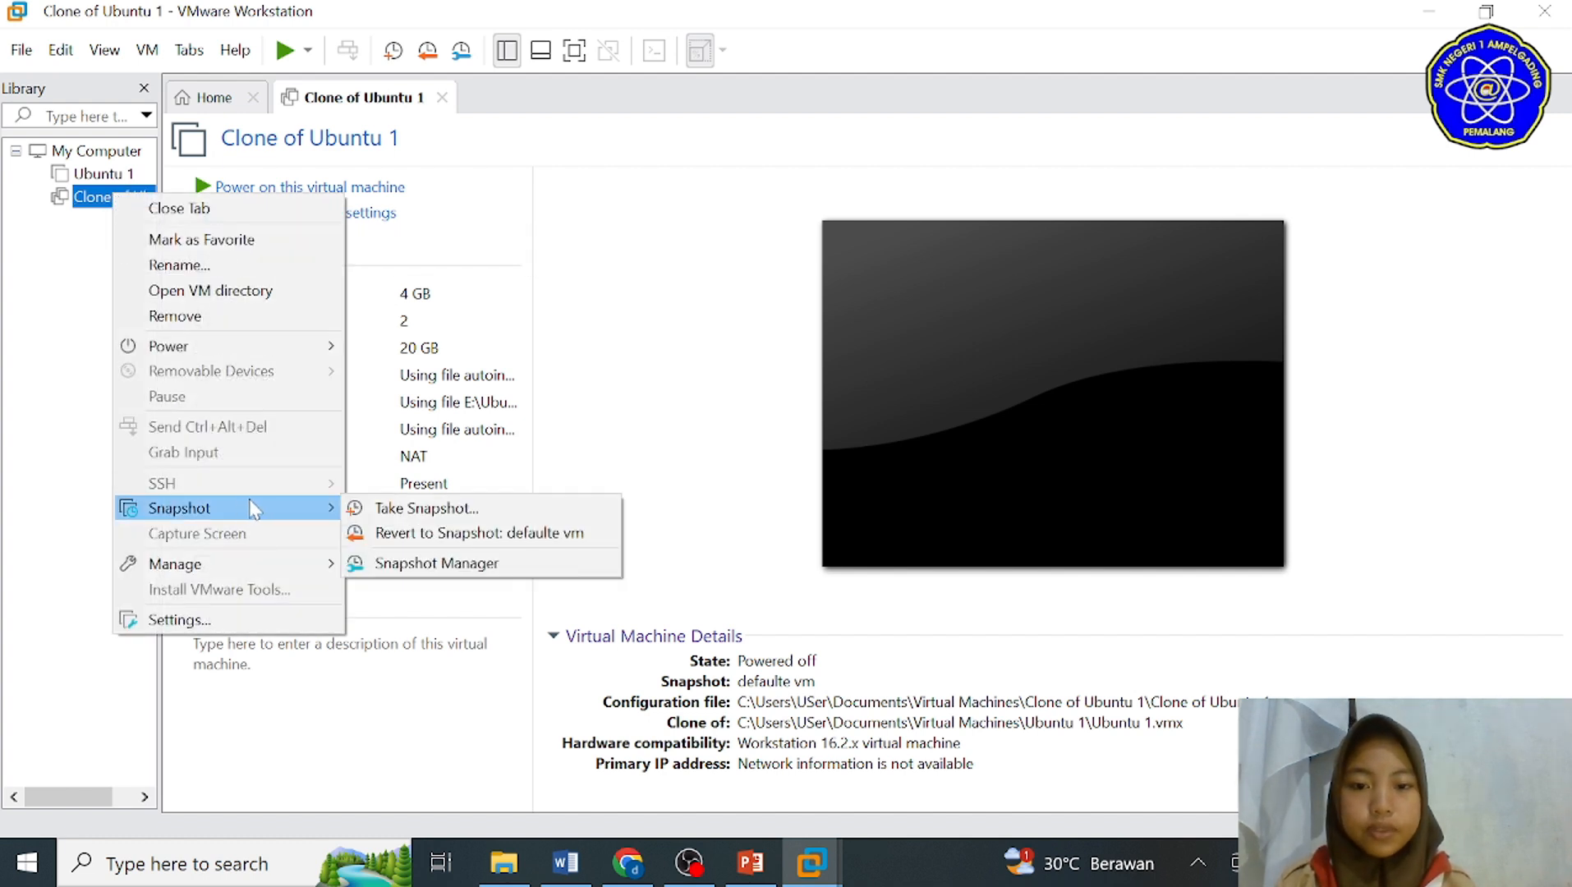
{"action": "left_click", "coordinate": [408, 567]}
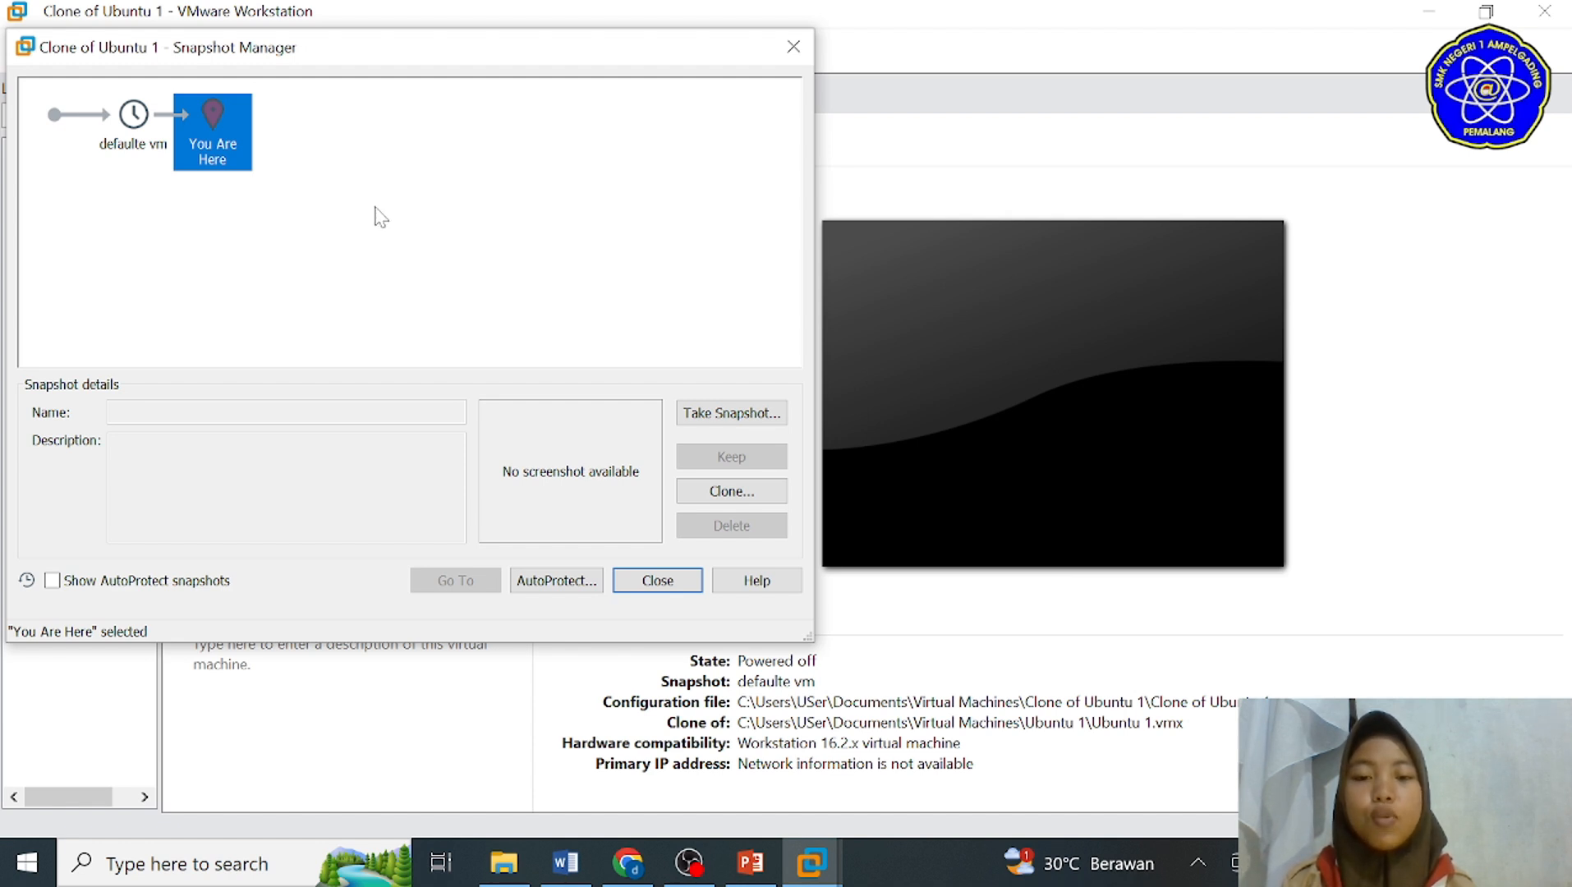
{"action": "left_click", "coordinate": [794, 46]}
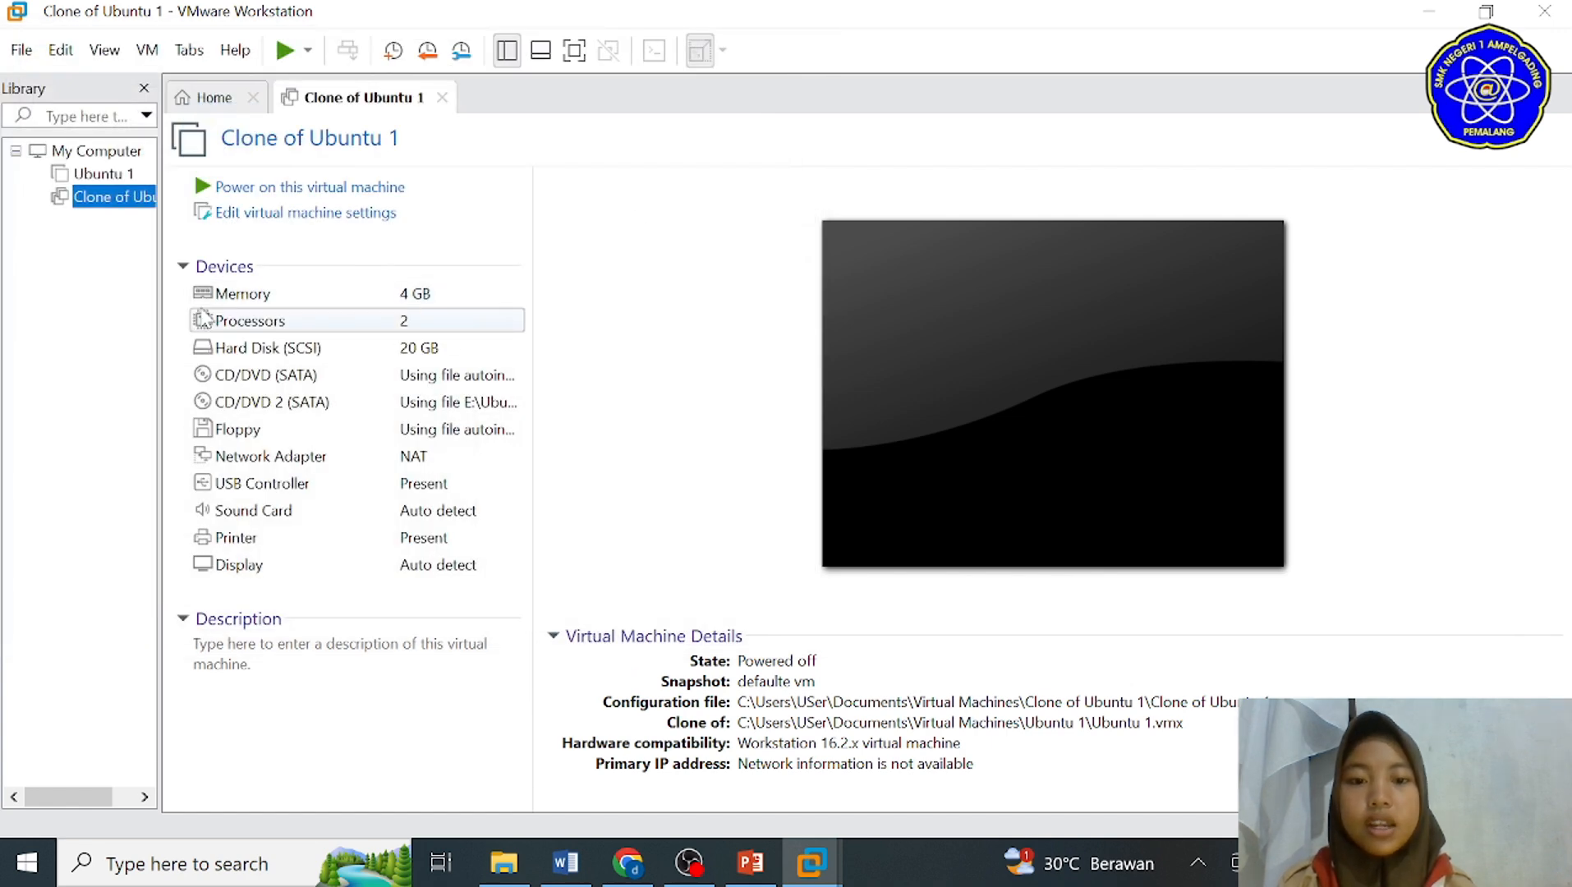
Step: Power on the Clone of Ubuntu 1 virtual machine, clear its terminal and list the home directory with ls
{"action": "left_click", "coordinate": [256, 187]}
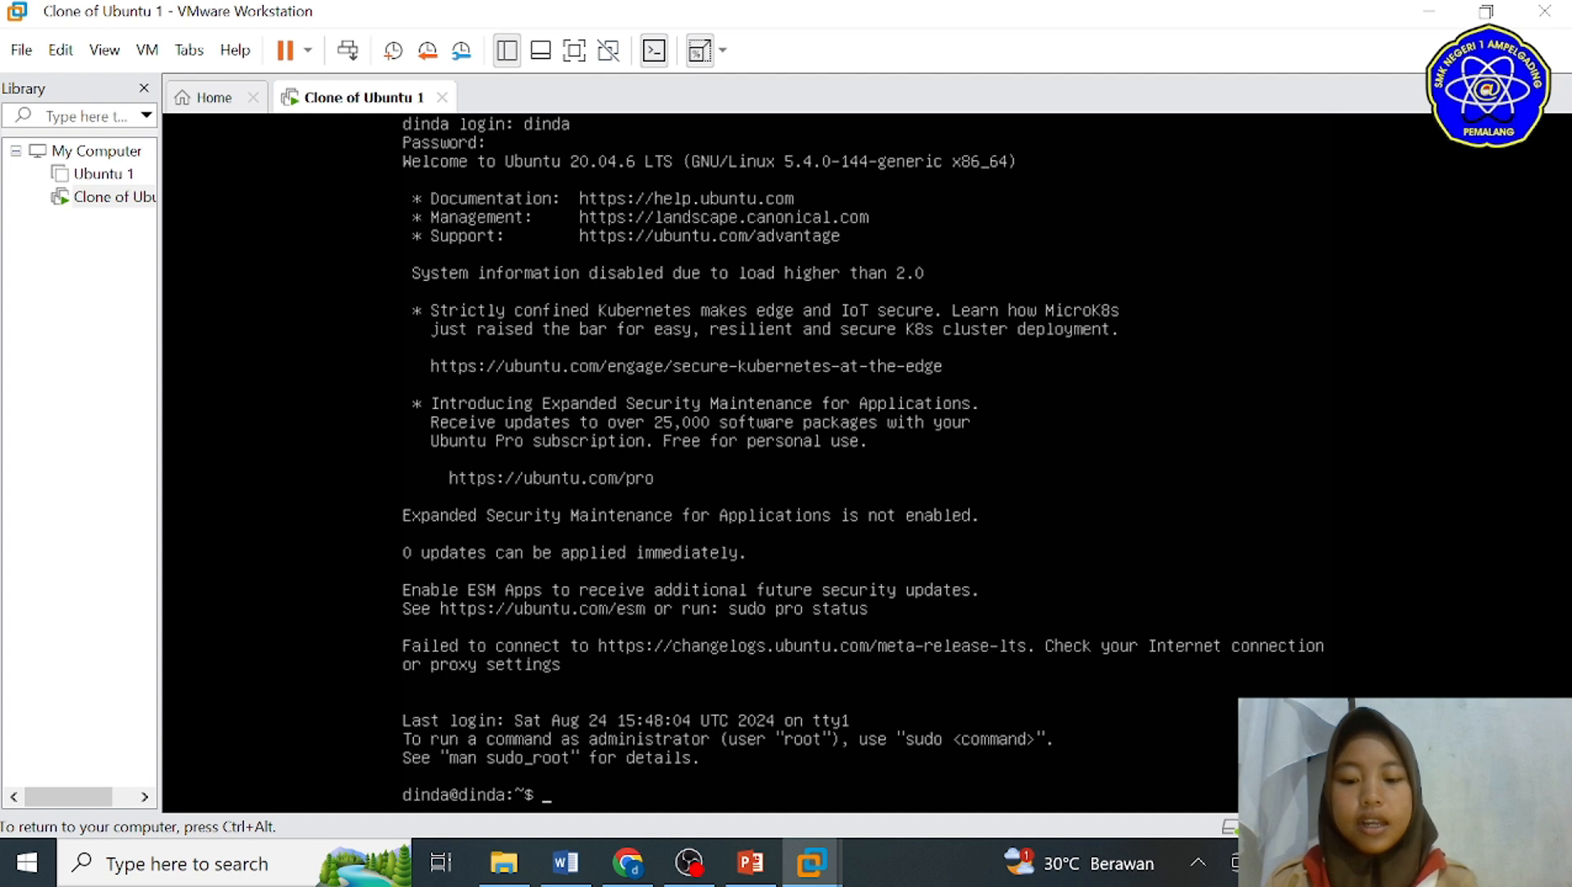
{"action": "type", "text": "clear"}
{"action": "key", "text": "Return"}
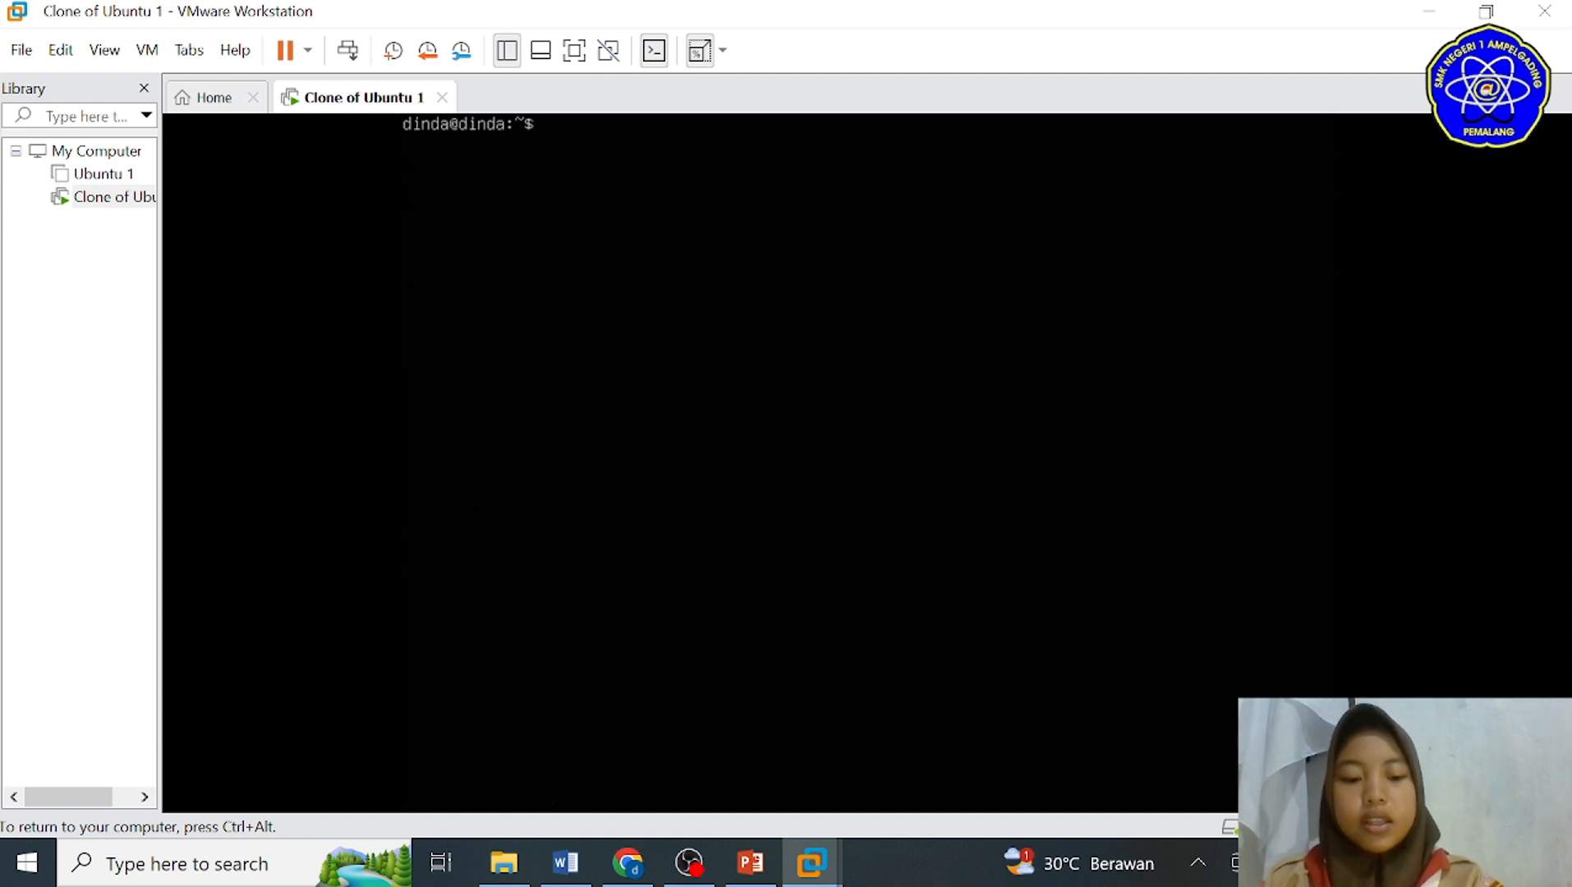
{"action": "type", "text": "ls"}
{"action": "key", "text": "Return"}
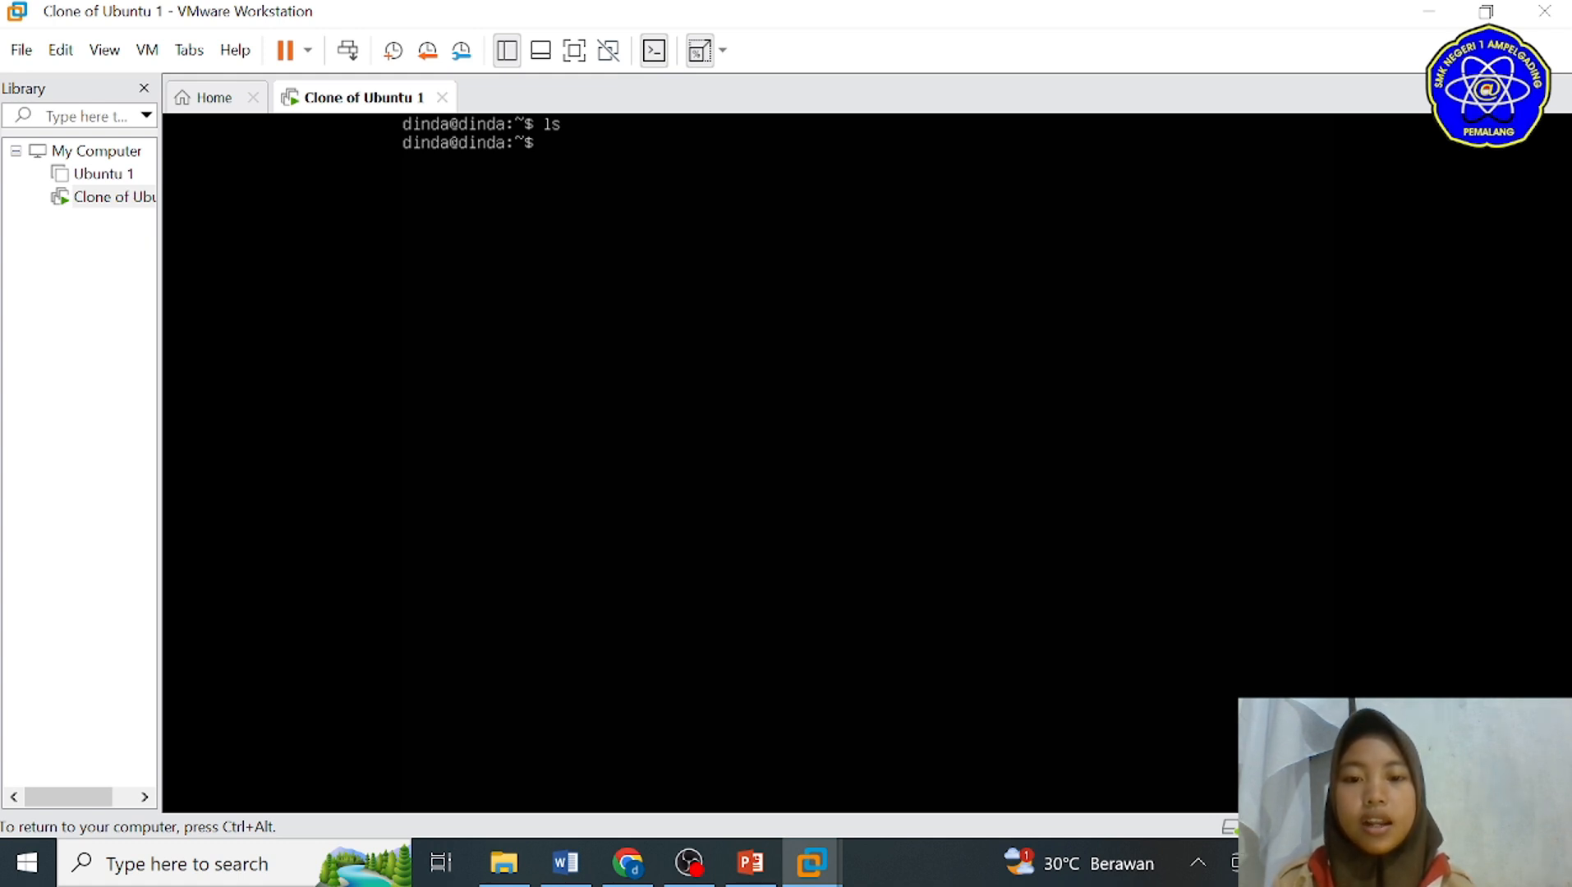
Step: Create the empty files a.txt, b.txt, c.txt and d.txt with touch in the clone's home directory, and list the directory
{"action": "type", "text": "touch a"}
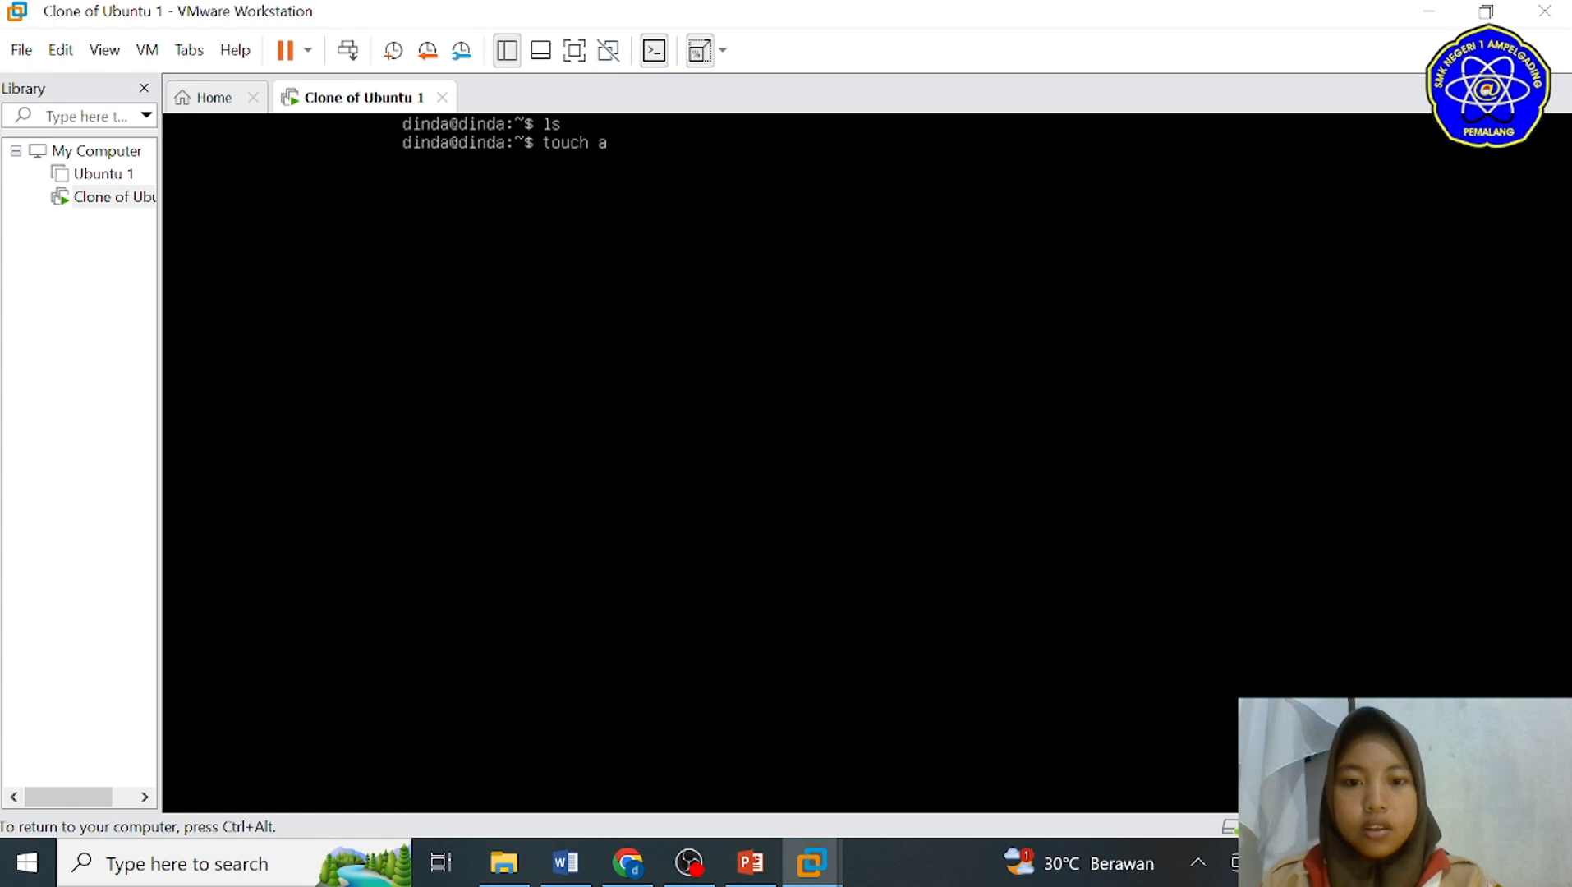
{"action": "type", "text": ".t"}
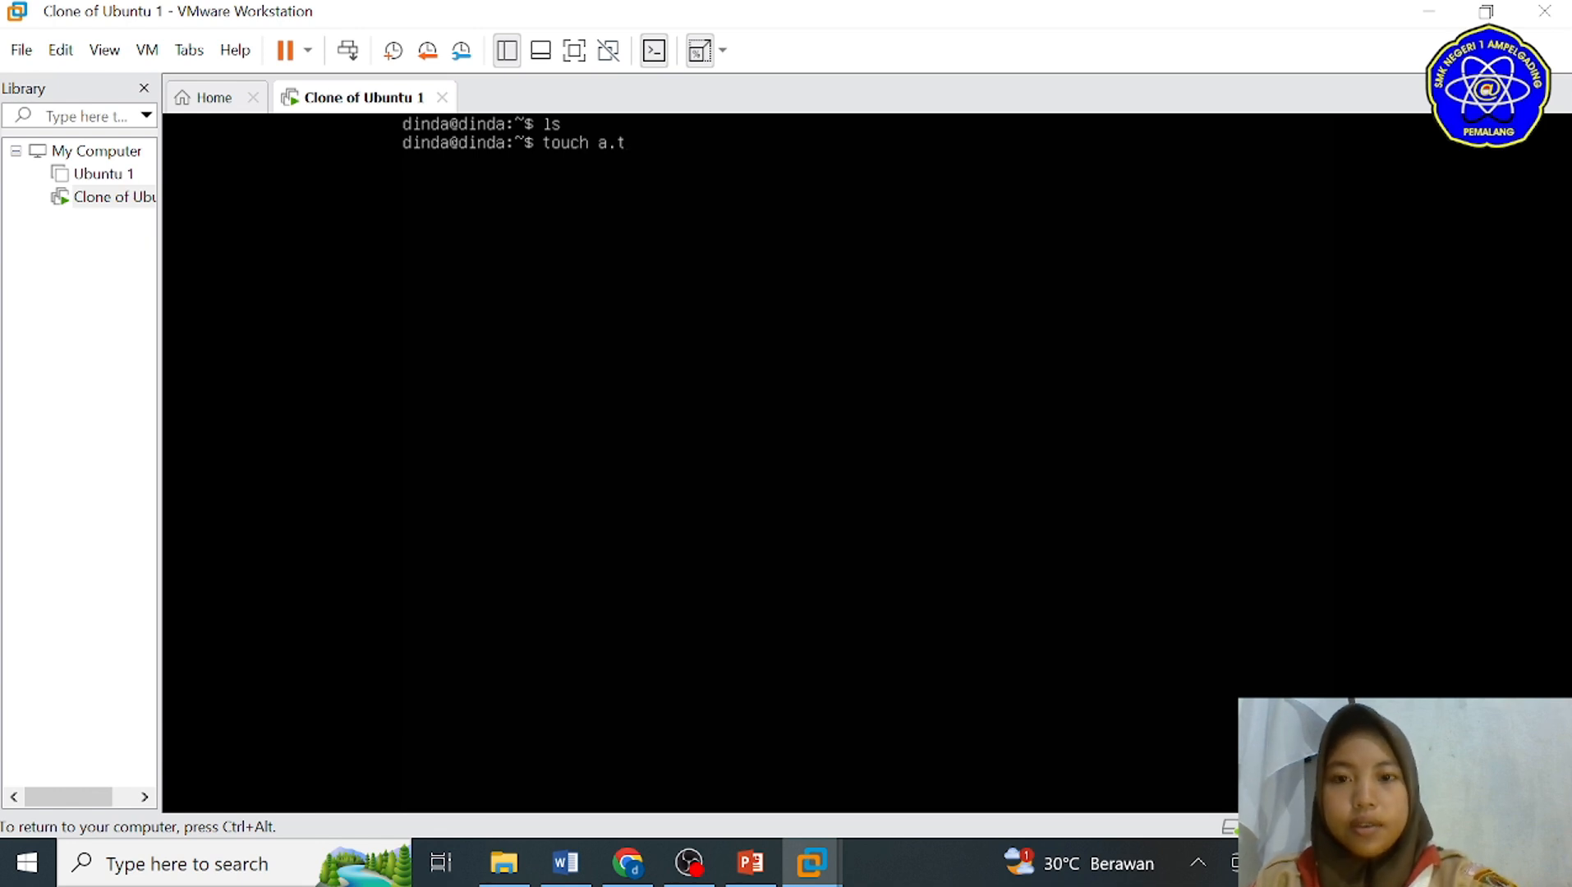
{"action": "type", "text": "xt b.txt"}
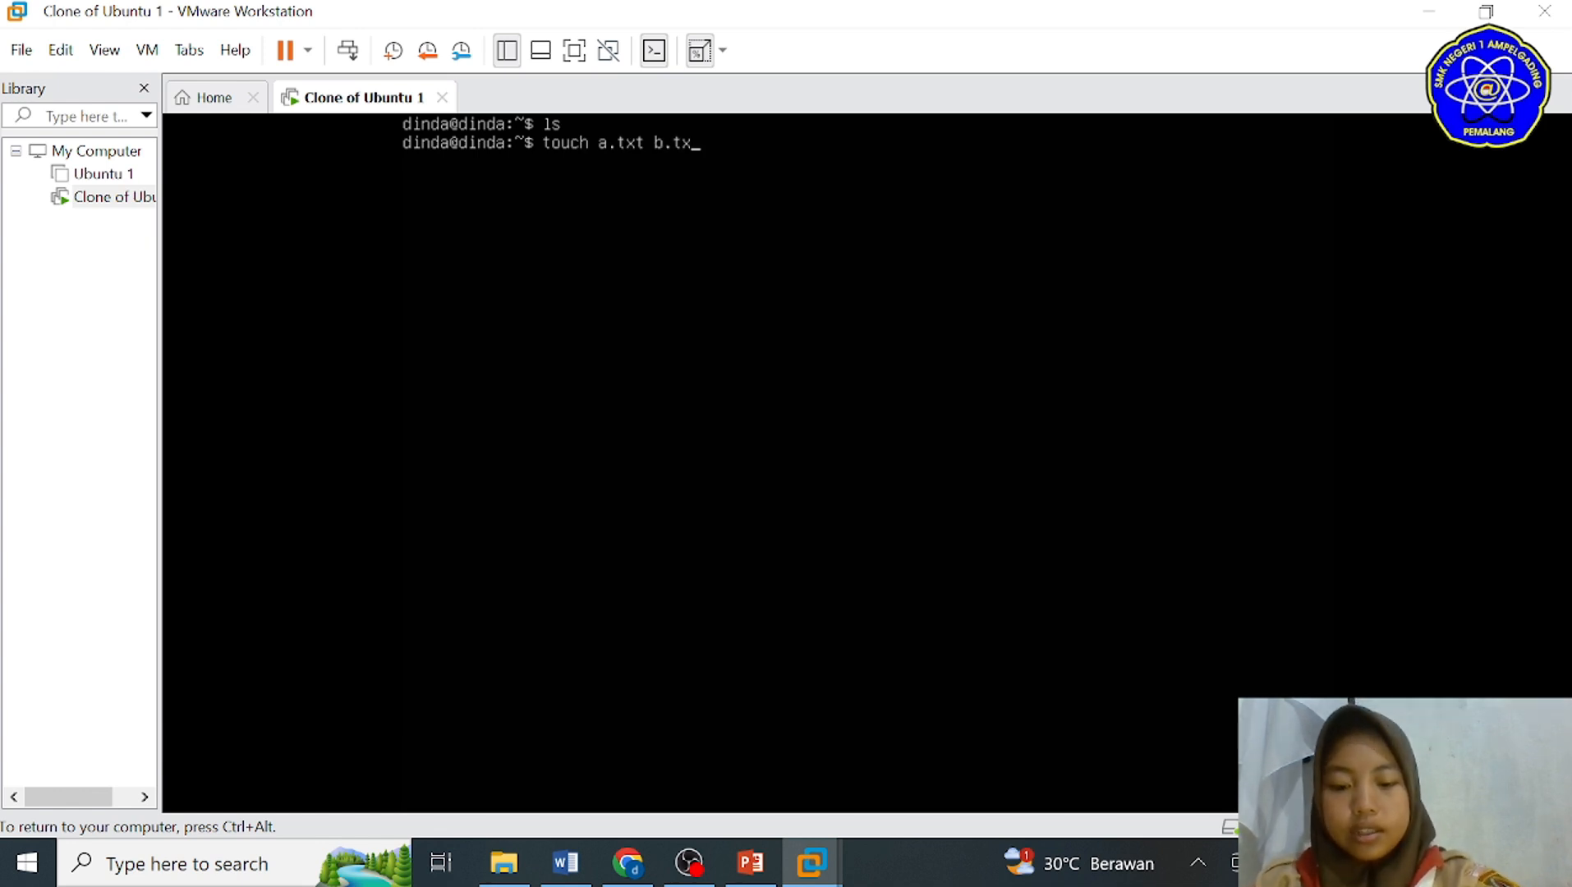
{"action": "type", "text": " c.txt "}
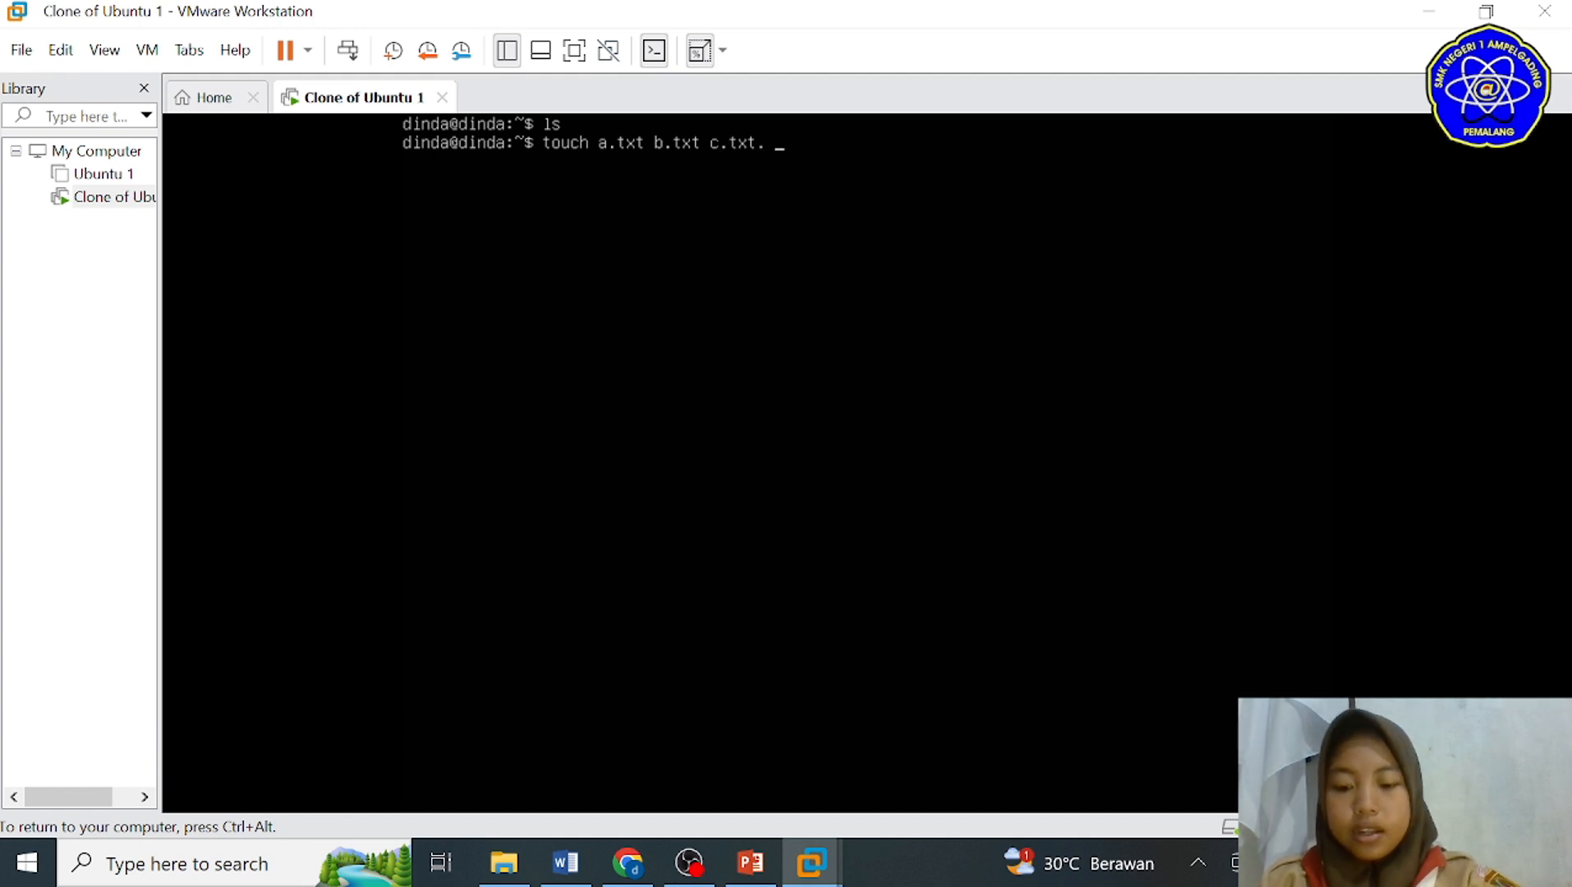
{"action": "type", "text": "d.txt"}
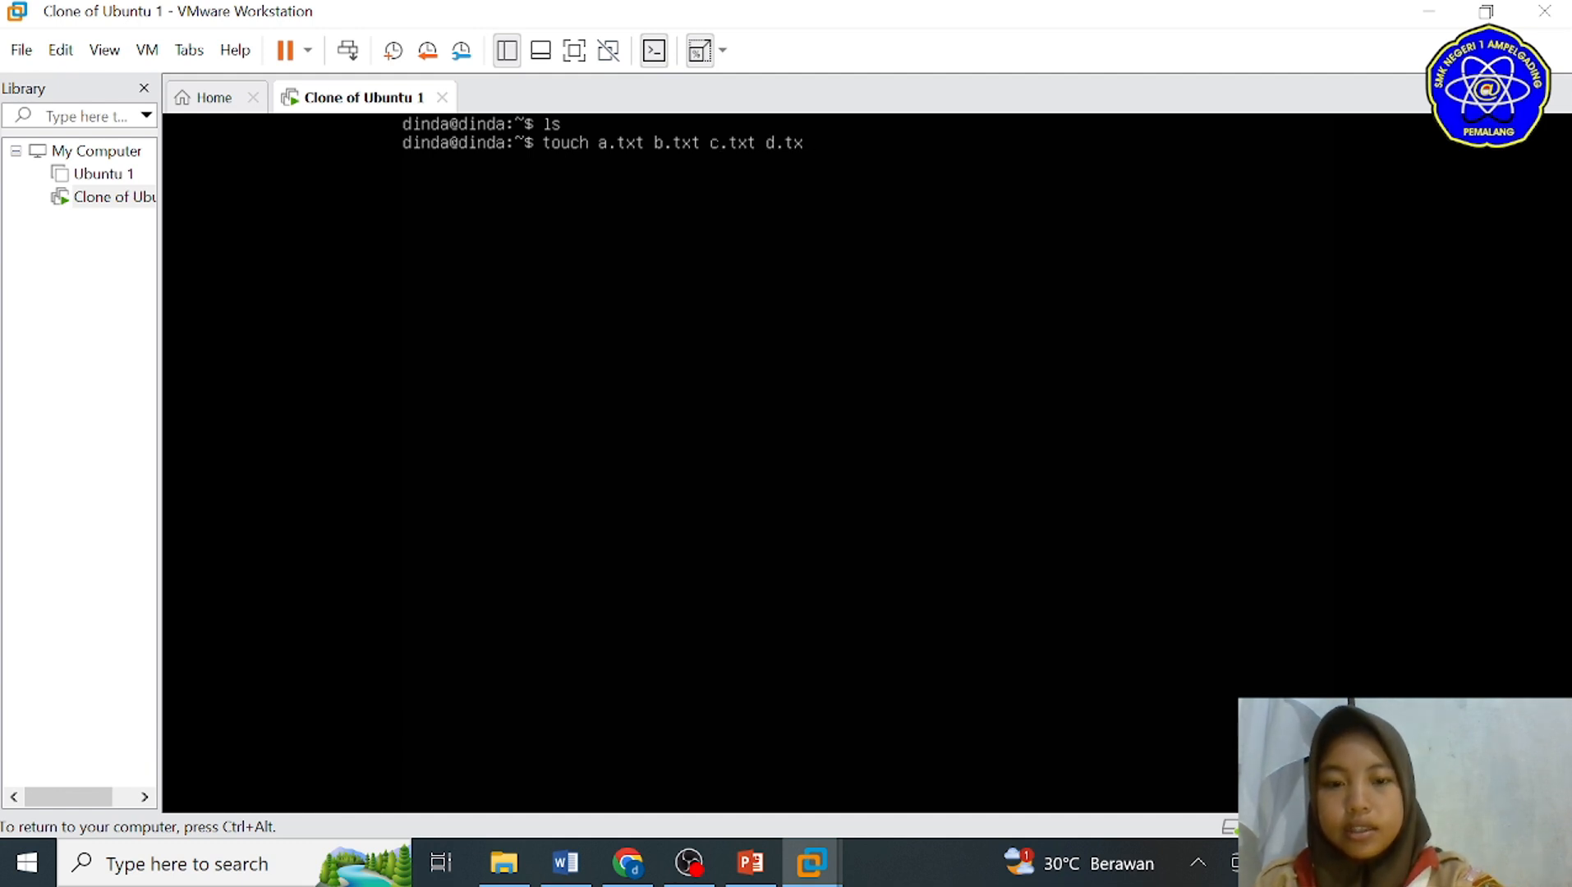
{"action": "key", "text": "Return"}
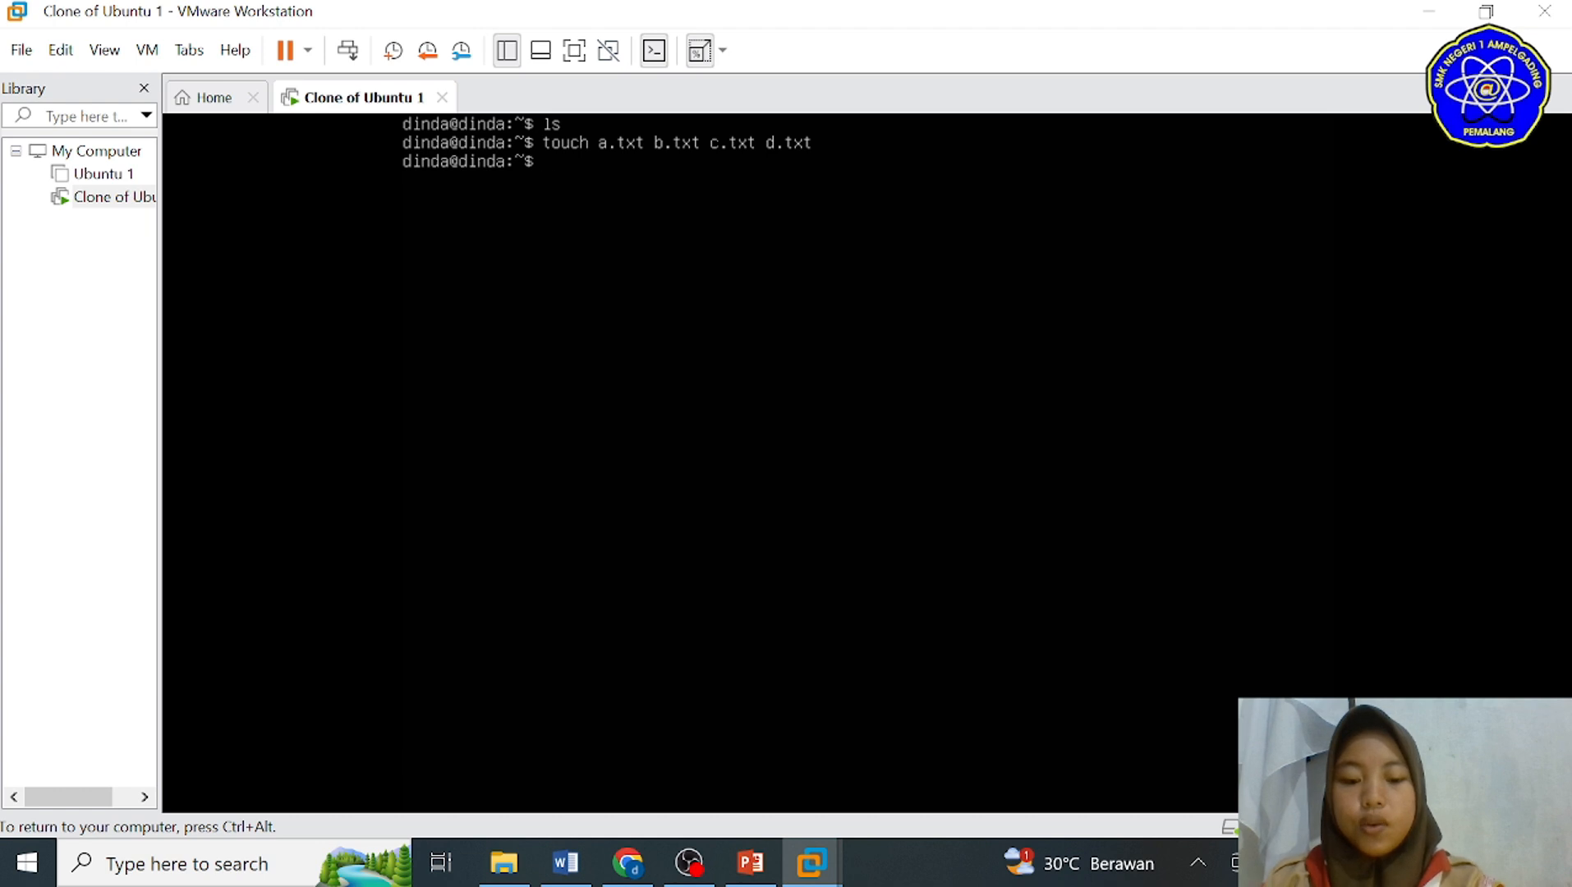
{"action": "type", "text": "ls"}
{"action": "key", "text": "Return"}
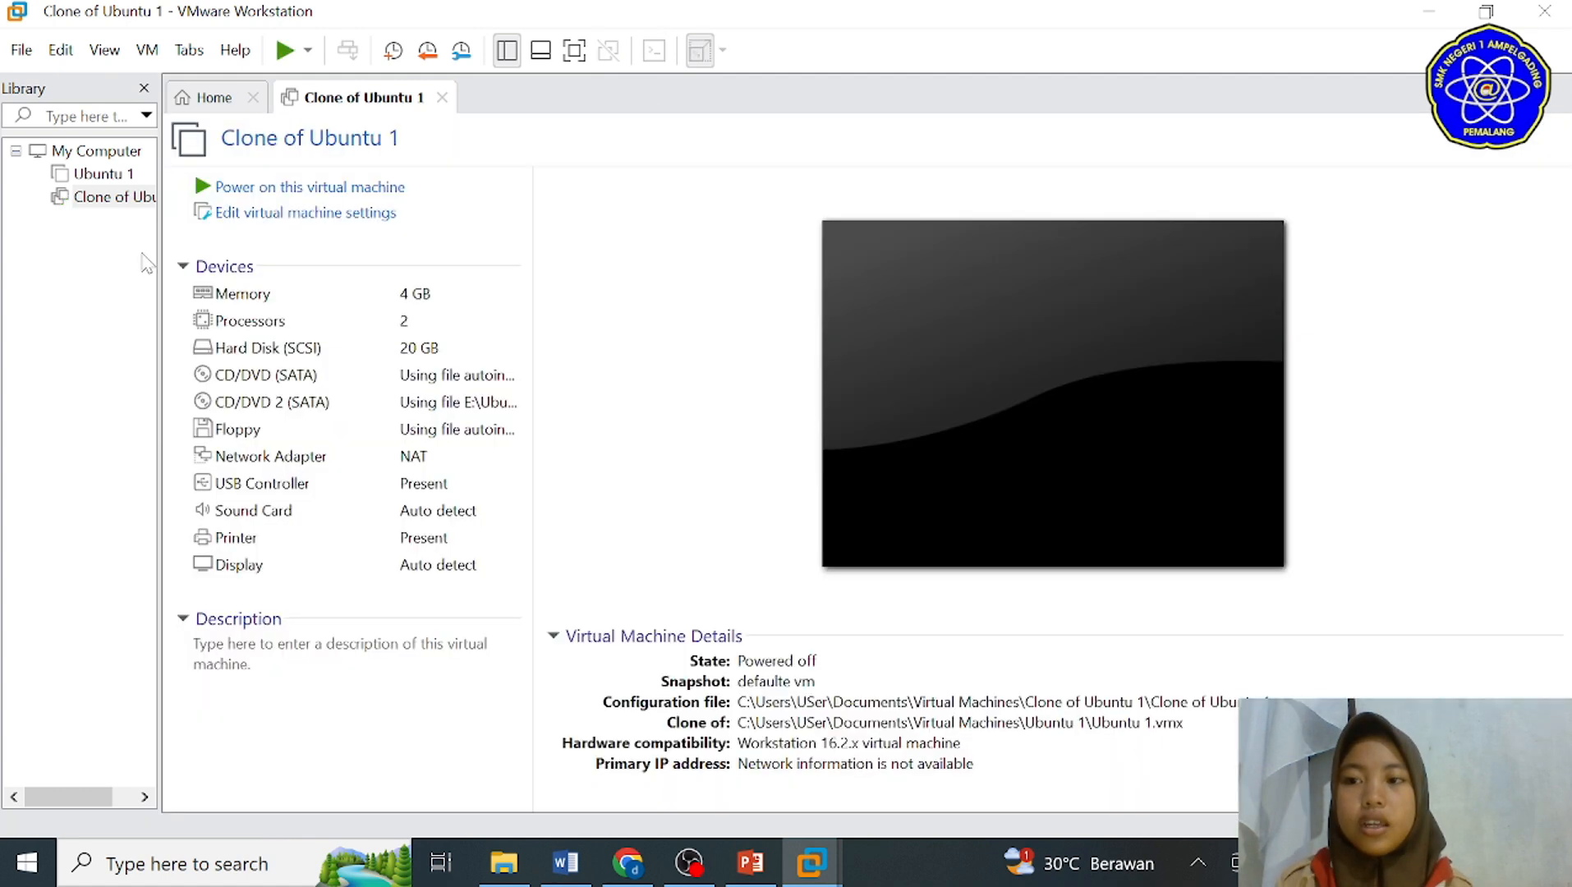
Step: Restore the Clone of Ubuntu 1 virtual machine to the "defaulte vm" snapshot and confirm losing the current state
{"action": "right_click", "coordinate": [115, 212]}
{"action": "mouse_move", "coordinate": [189, 526]}
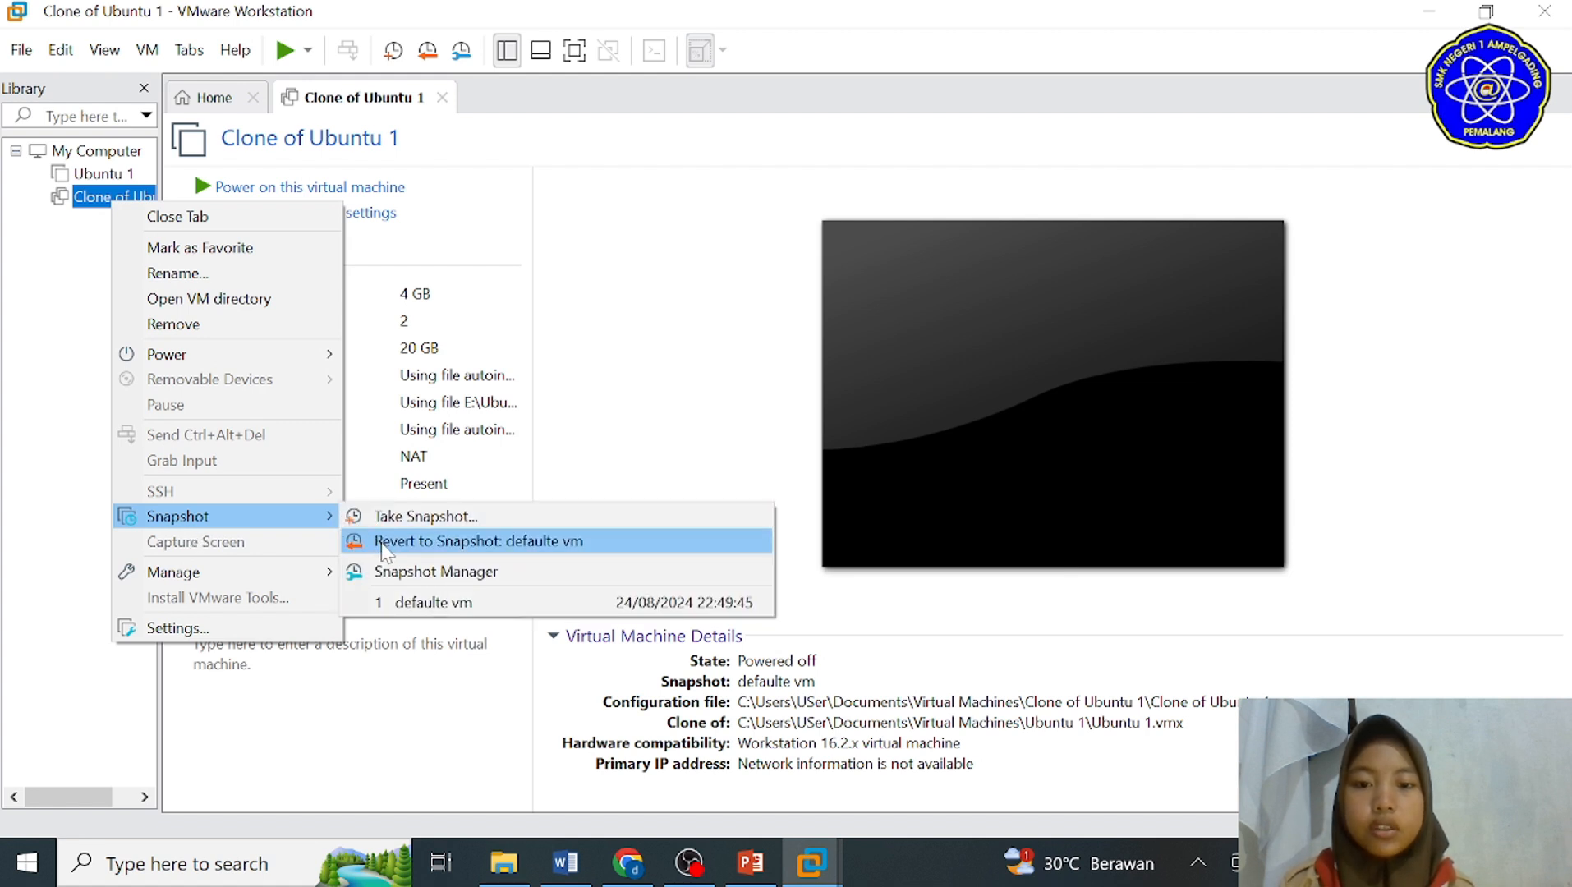
{"action": "left_click", "coordinate": [427, 605]}
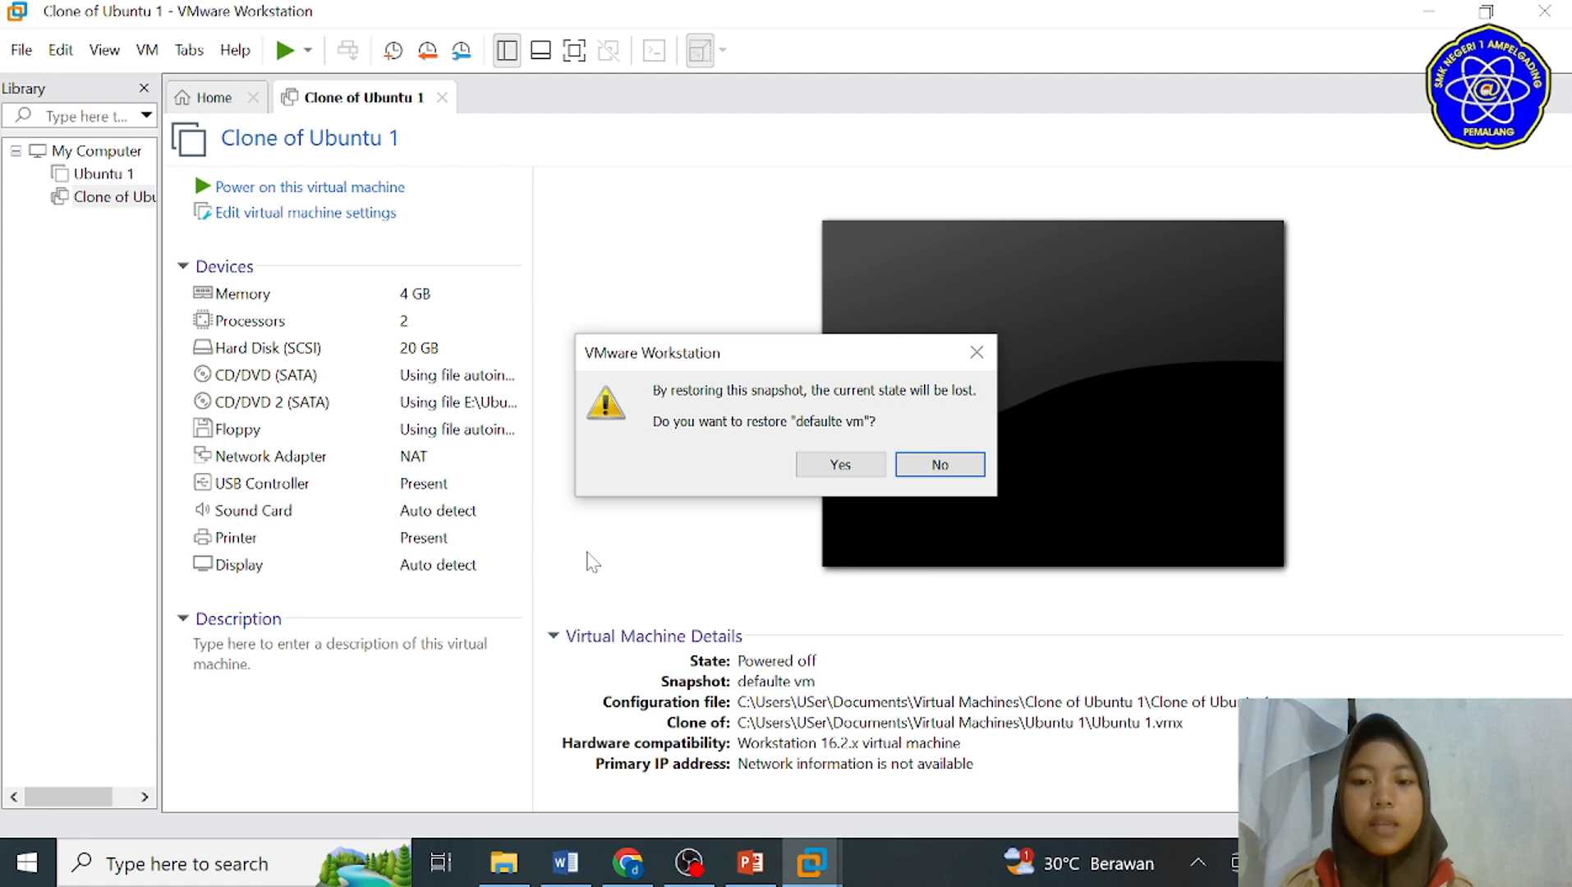
{"action": "left_click", "coordinate": [840, 465]}
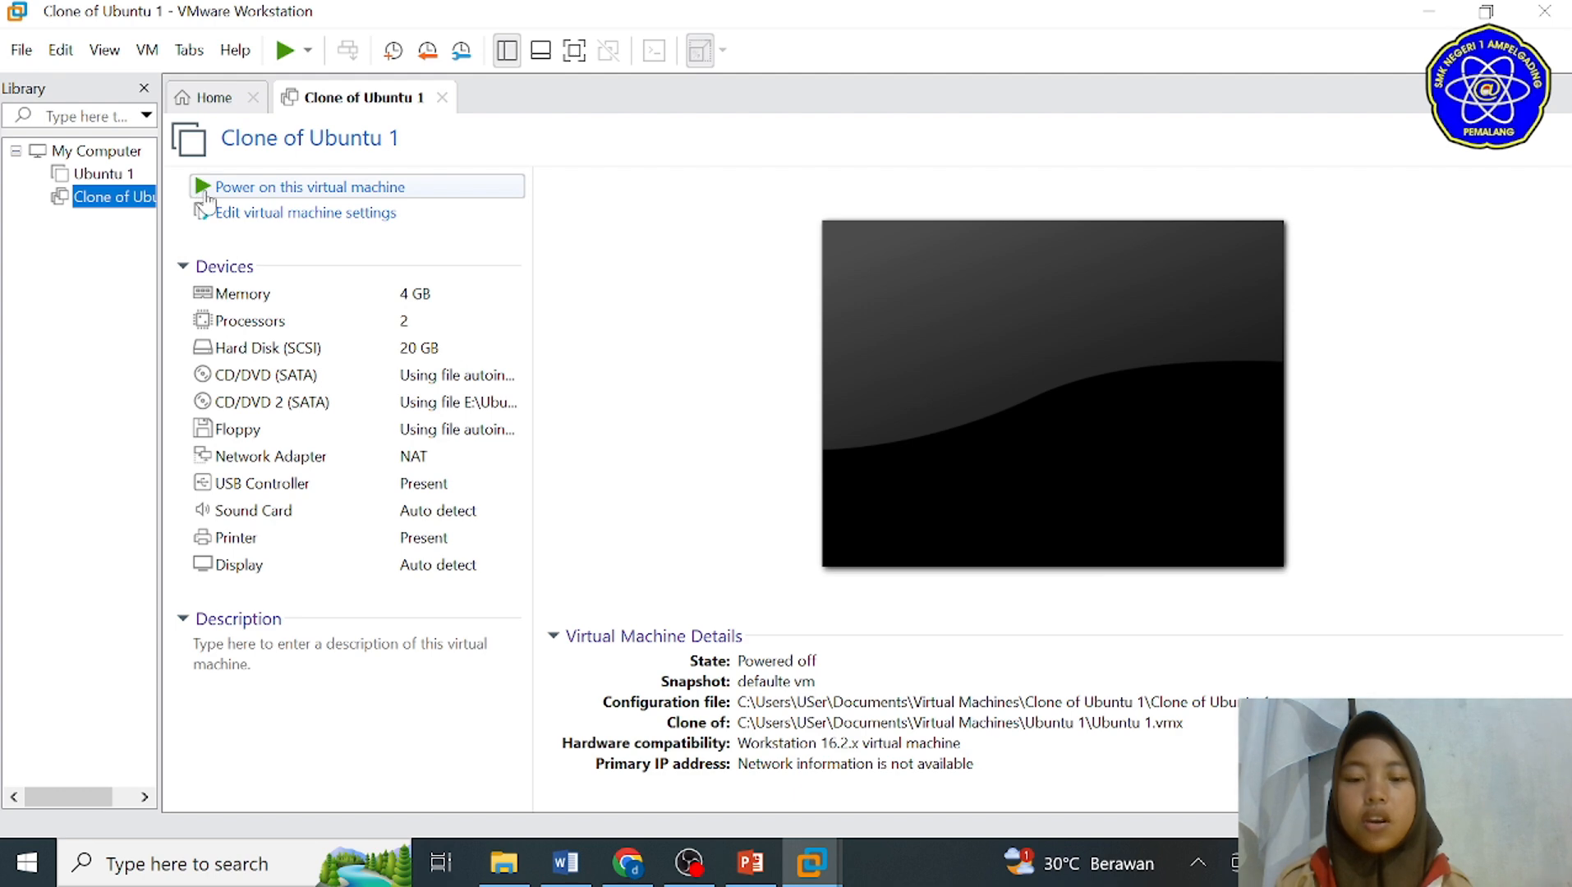
Step: Power on the restored clone, clear its terminal and list the home directory to check for the test files
{"action": "left_click", "coordinate": [206, 195]}
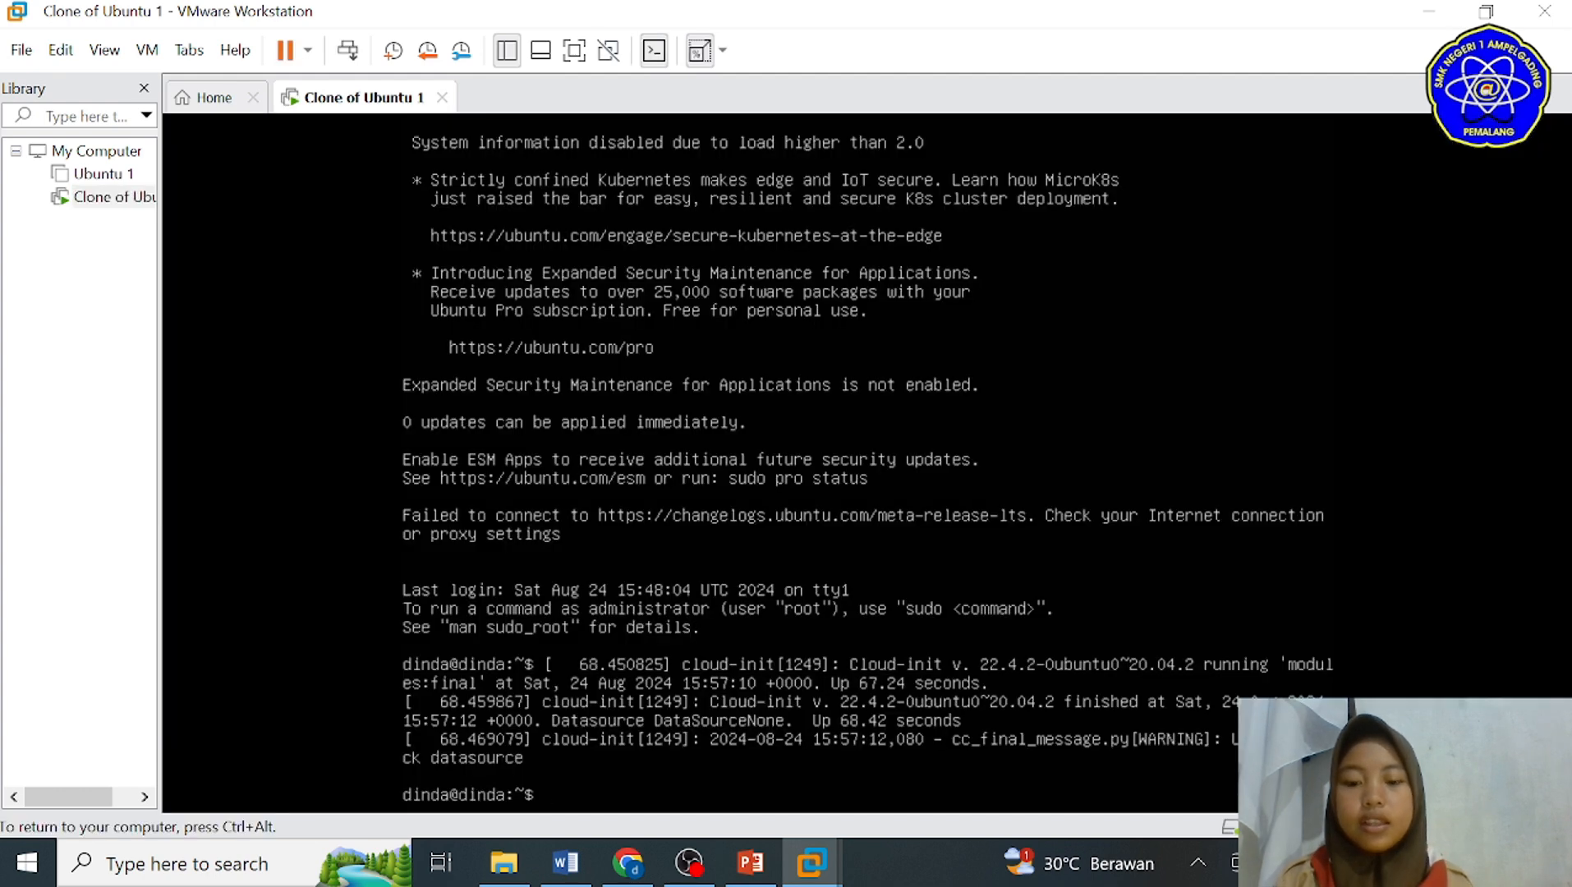
{"action": "key", "text": "ctrl+l"}
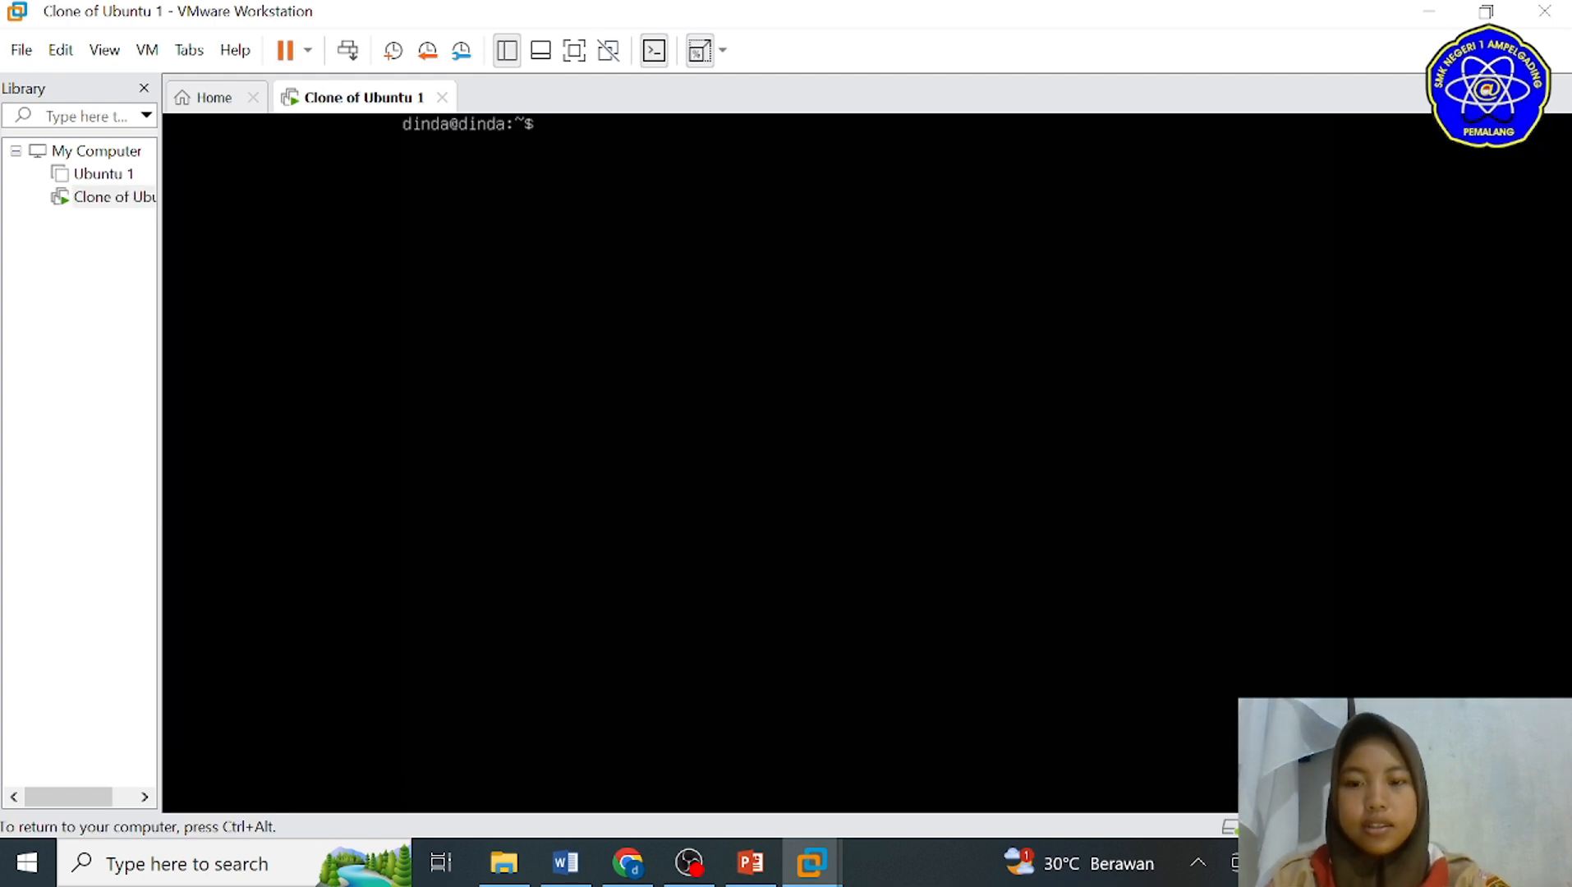
{"action": "type", "text": "ls"}
{"action": "key", "text": "Return"}
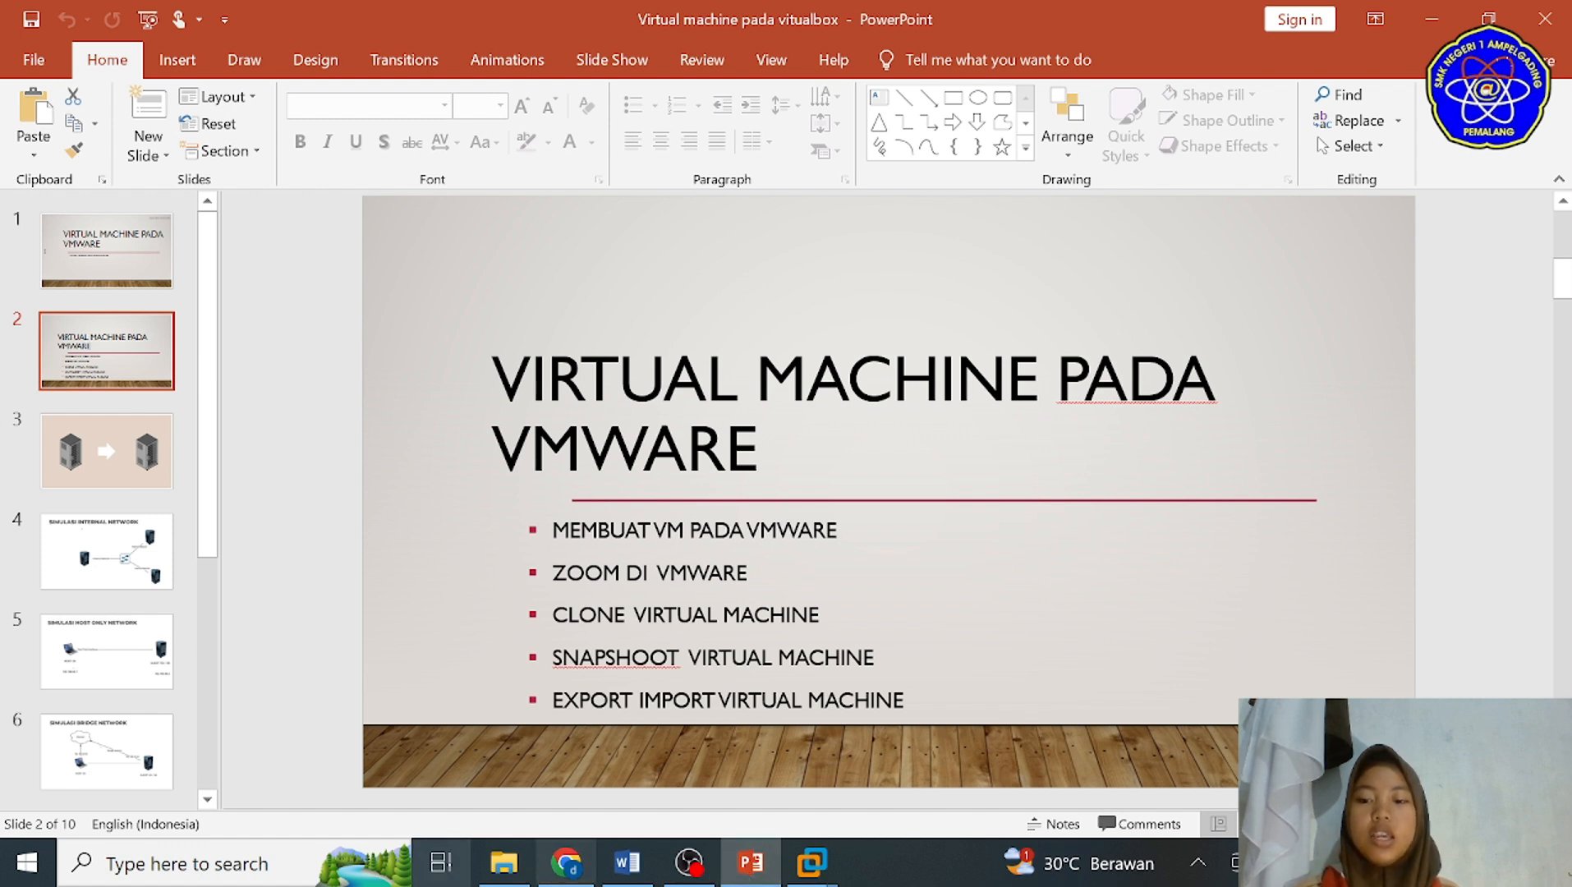
Step: Switch to VMware Workstation and export Ubuntu 1 to OVF in the Virtual Machines folder, keeping the file name Ubuntu 1
{"action": "left_click", "coordinate": [218, 872]}
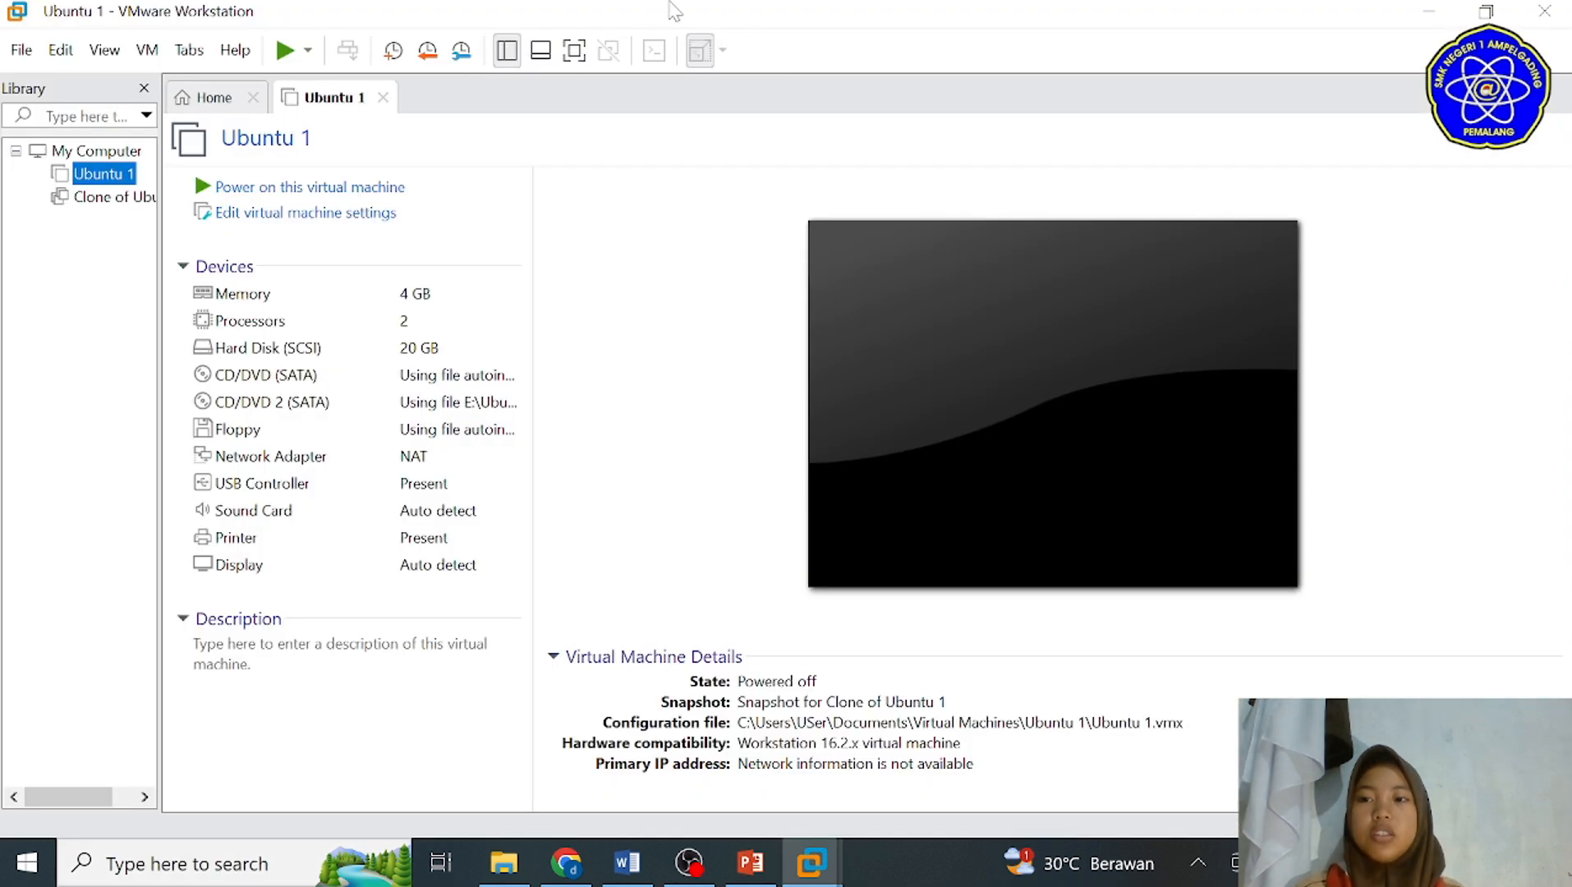
{"action": "left_click", "coordinate": [16, 55]}
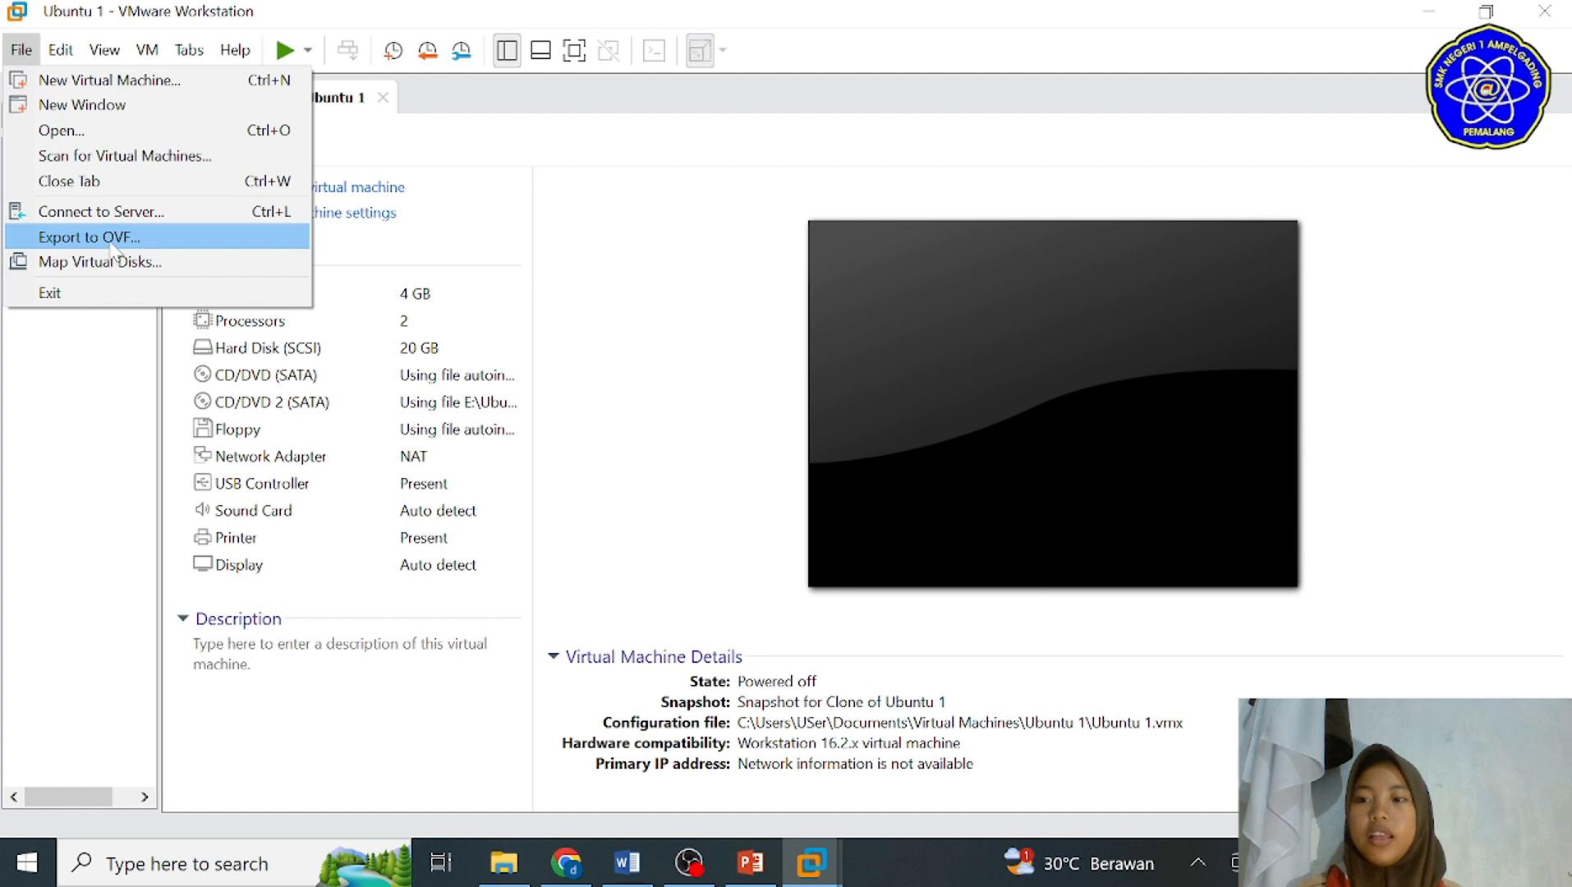
{"action": "left_click", "coordinate": [111, 240]}
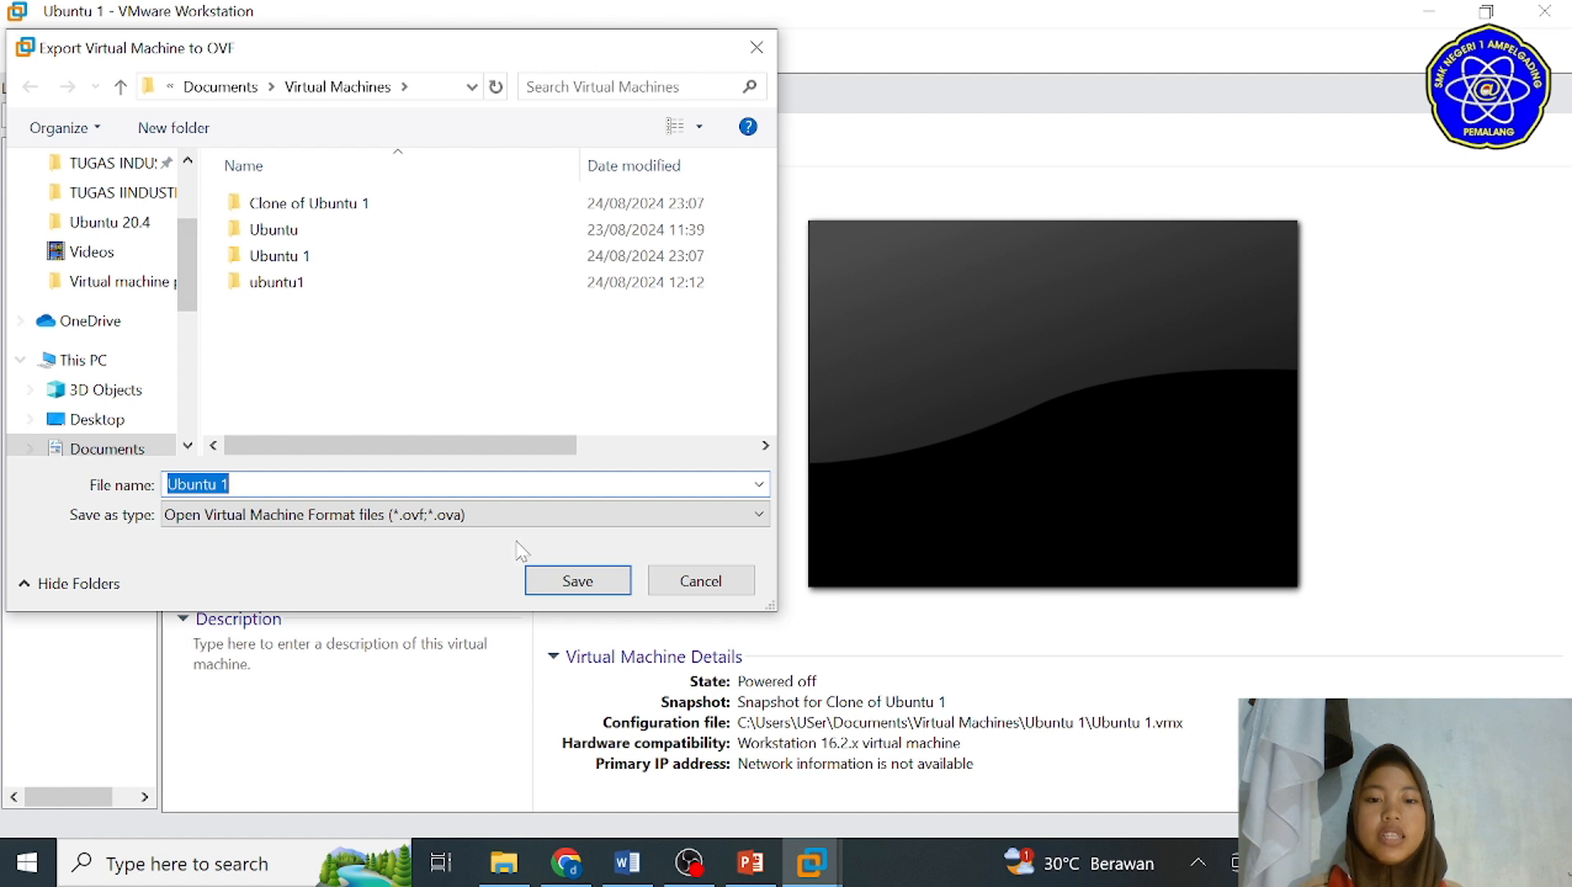
{"action": "left_click", "coordinate": [566, 591]}
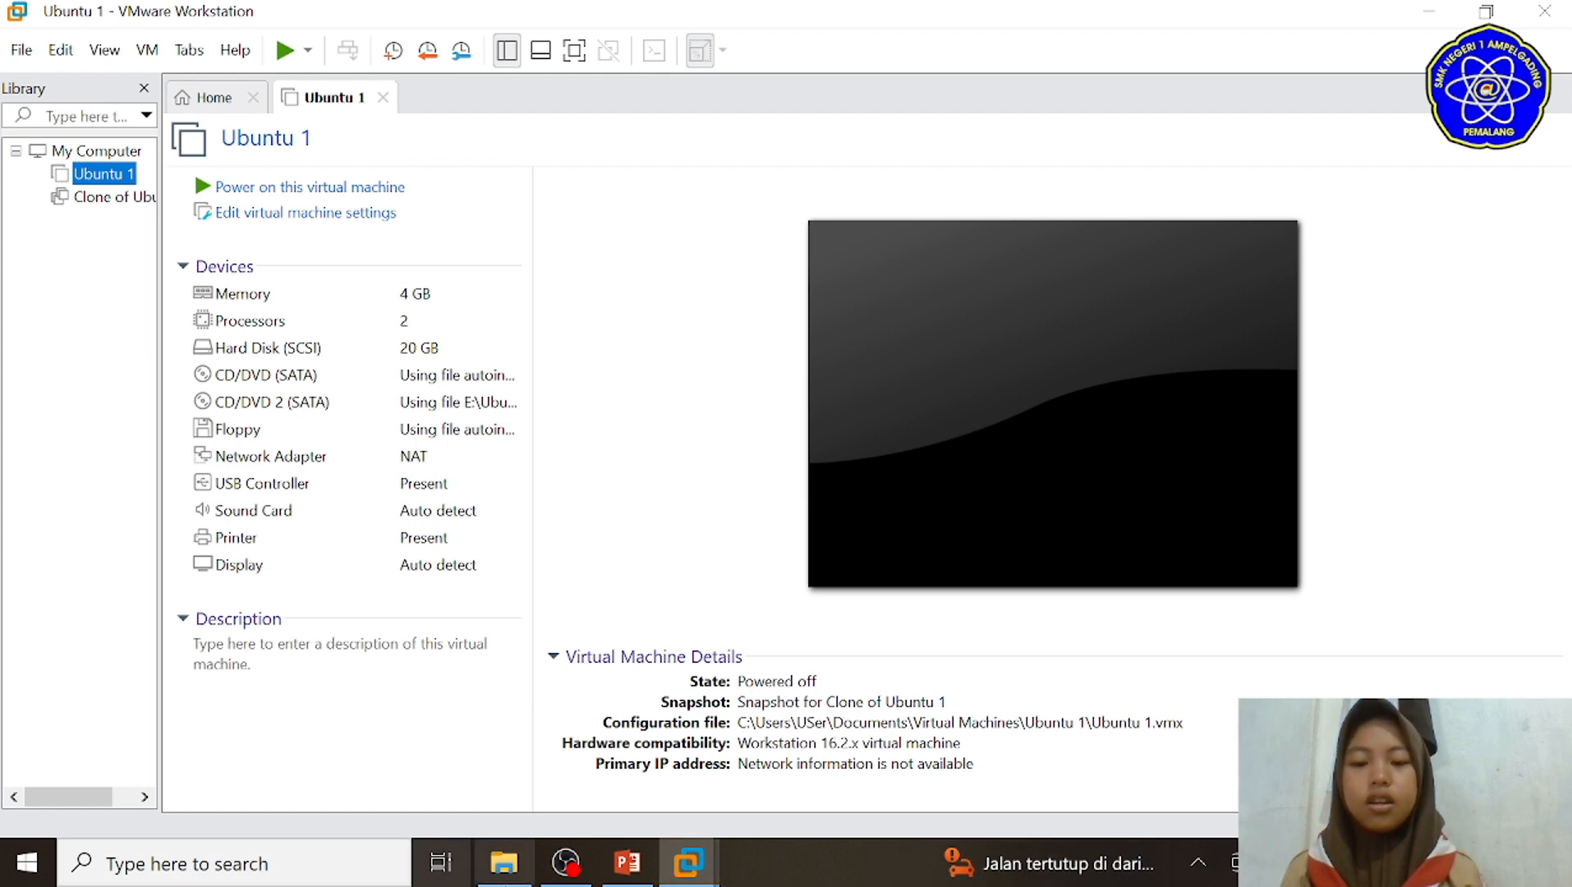
Step: Open the exported Ubuntu 1 OVF file from File Explorer in VMware Workstation and import it as "ubuntu import" in the default storage path
{"action": "left_click", "coordinate": [523, 876]}
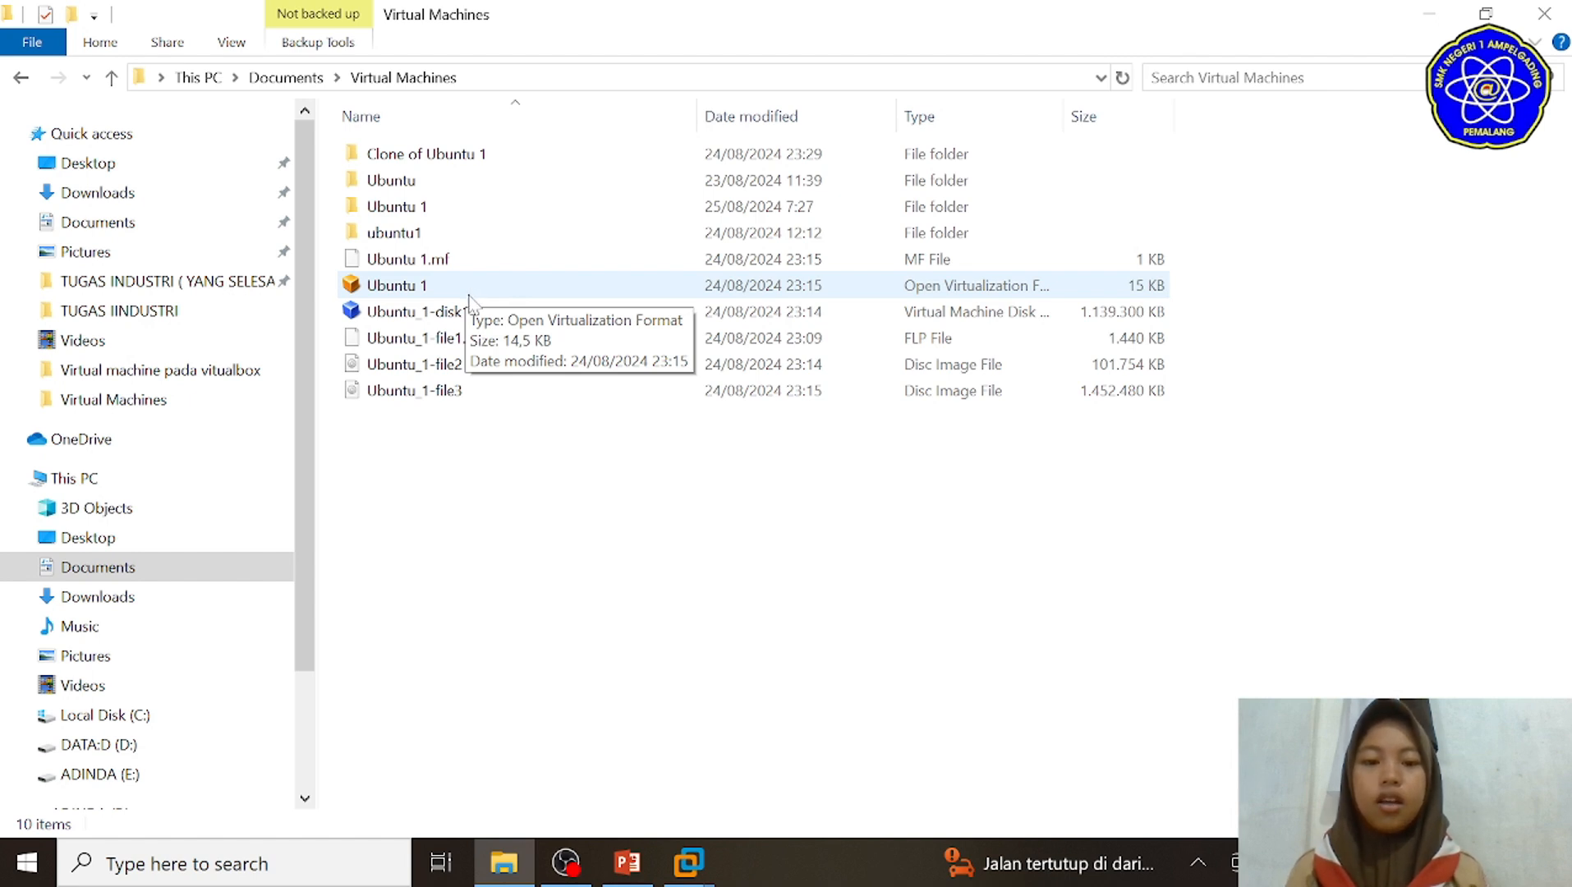
{"action": "right_click", "coordinate": [420, 290]}
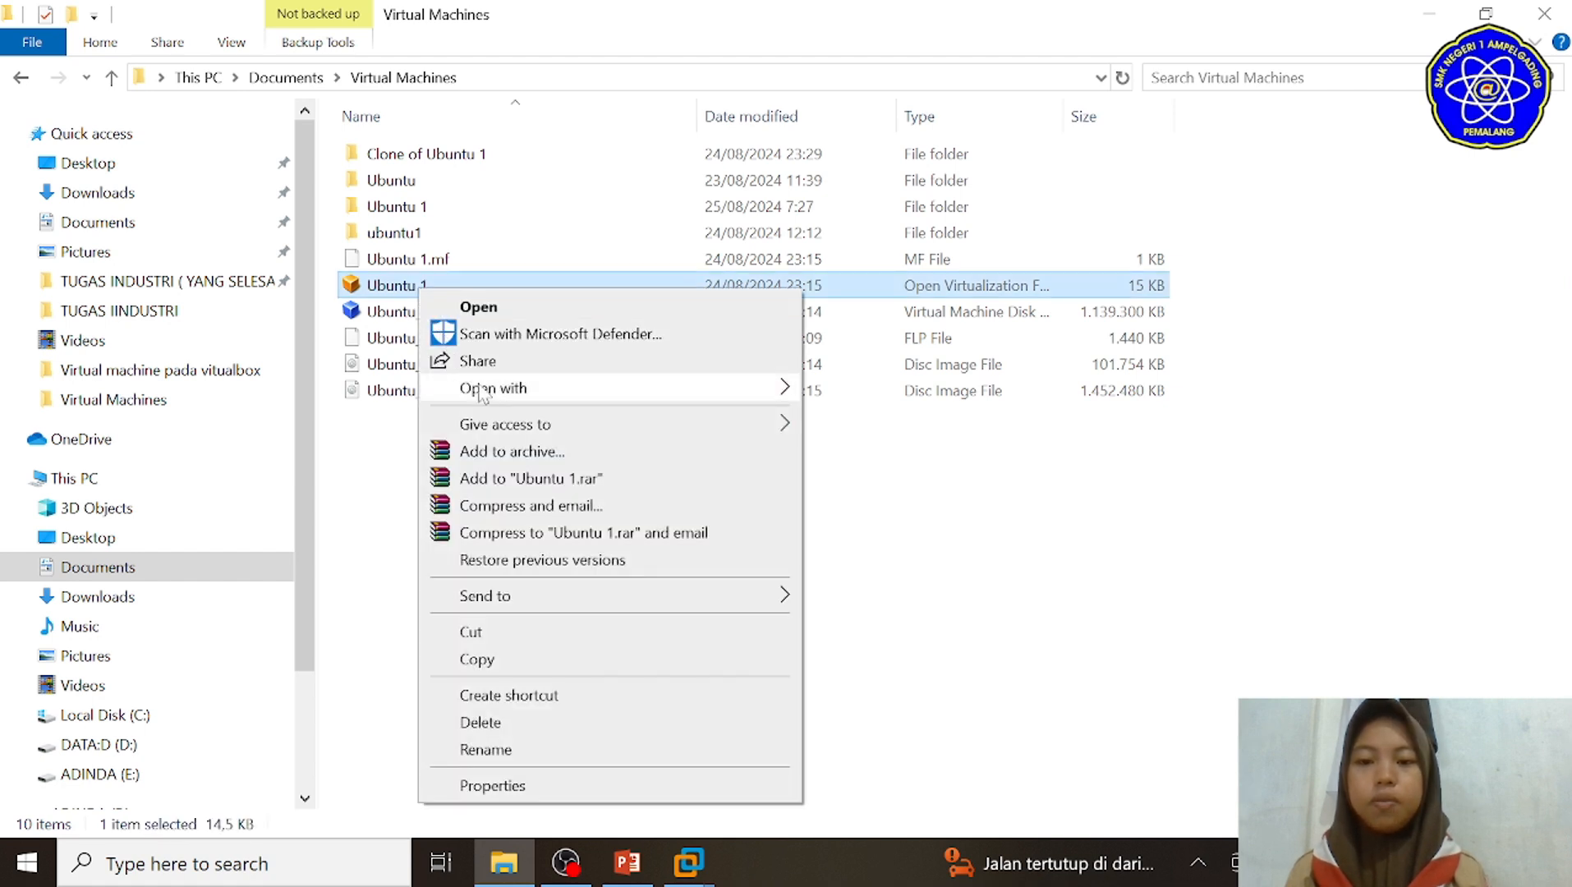
{"action": "mouse_move", "coordinate": [485, 397]}
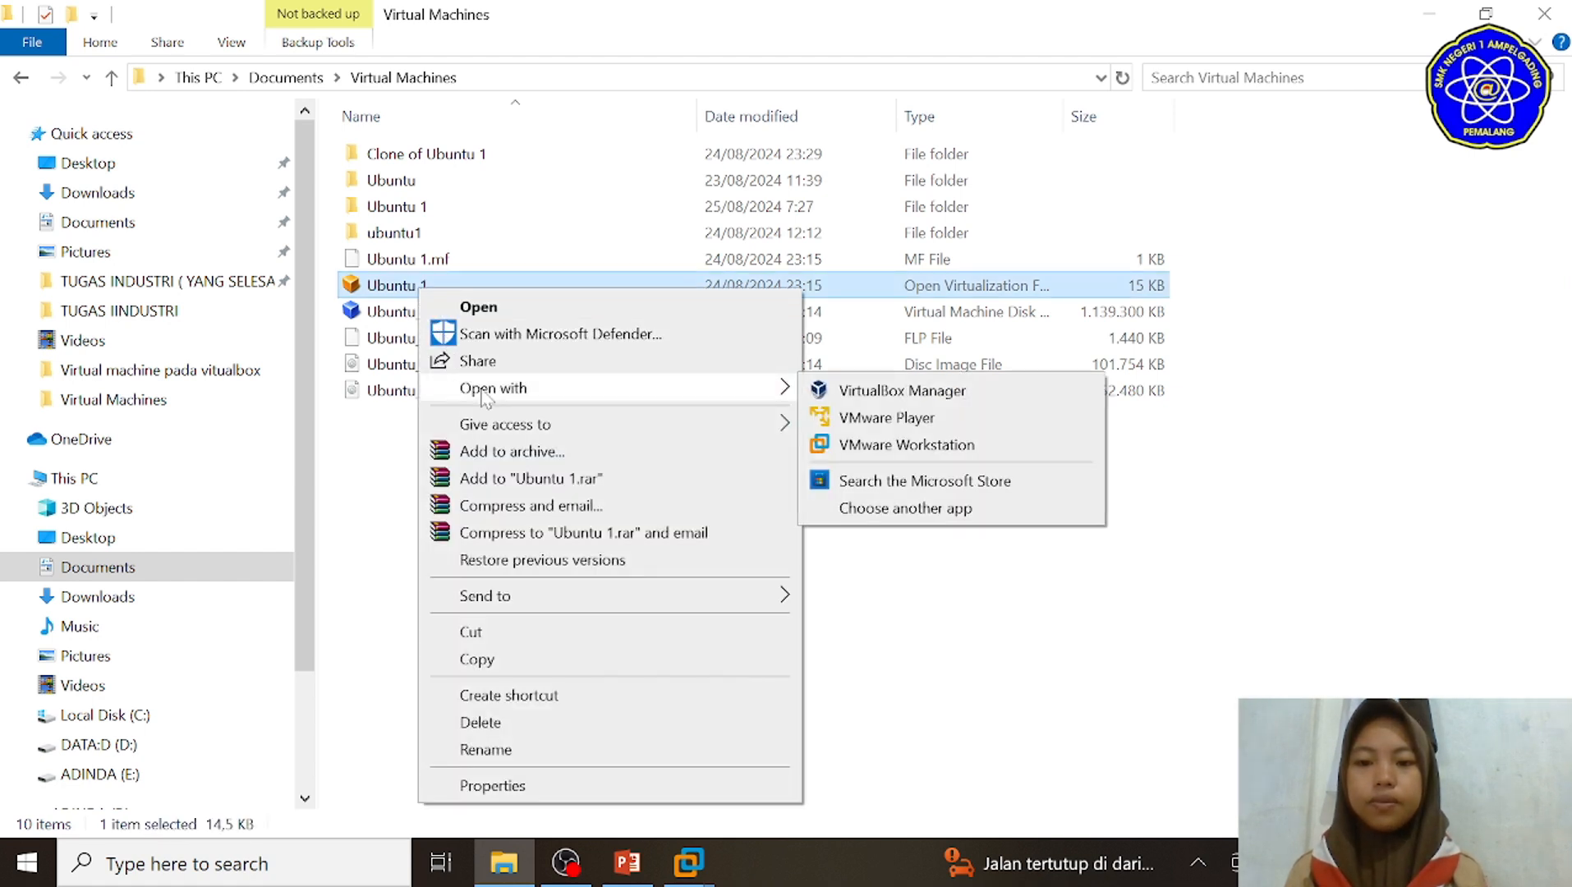
{"action": "left_click", "coordinate": [876, 450]}
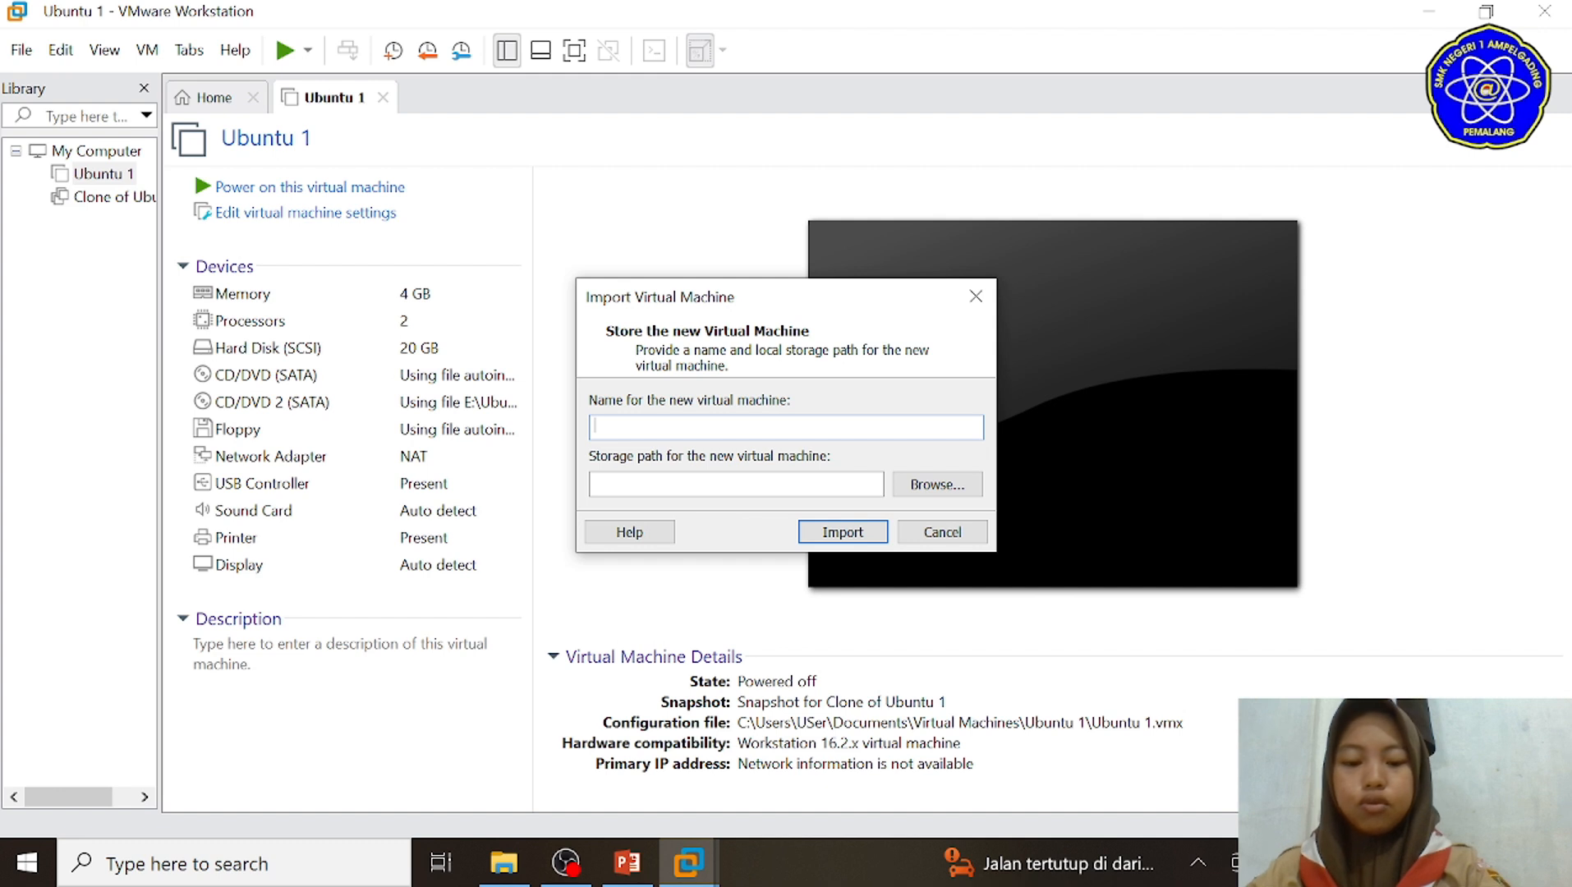
{"action": "type", "text": "ubuntu import"}
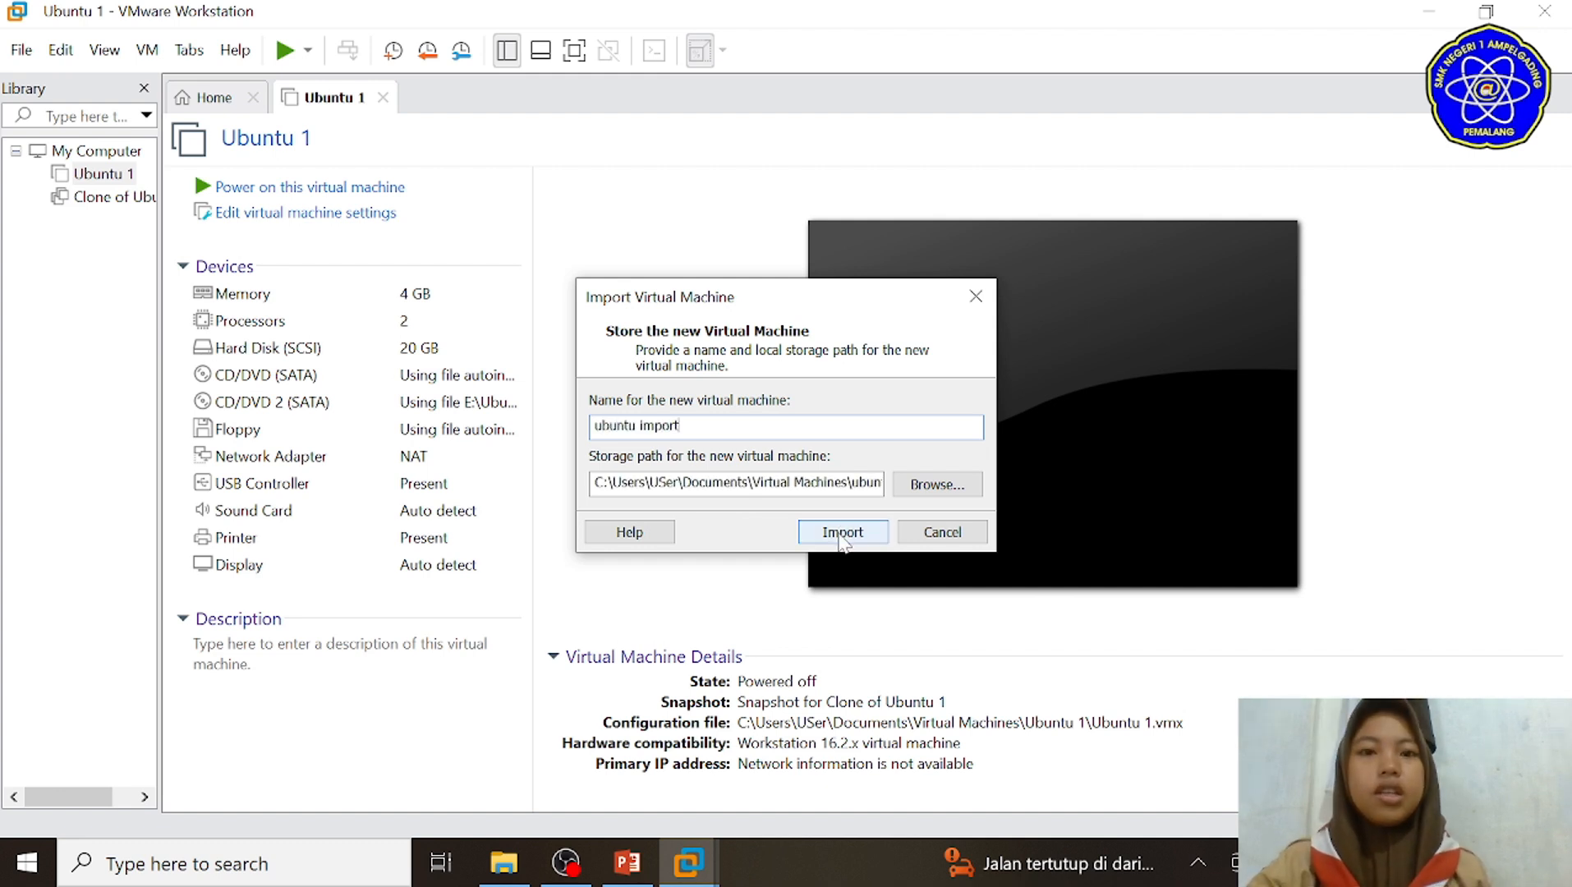
{"action": "left_click", "coordinate": [844, 542]}
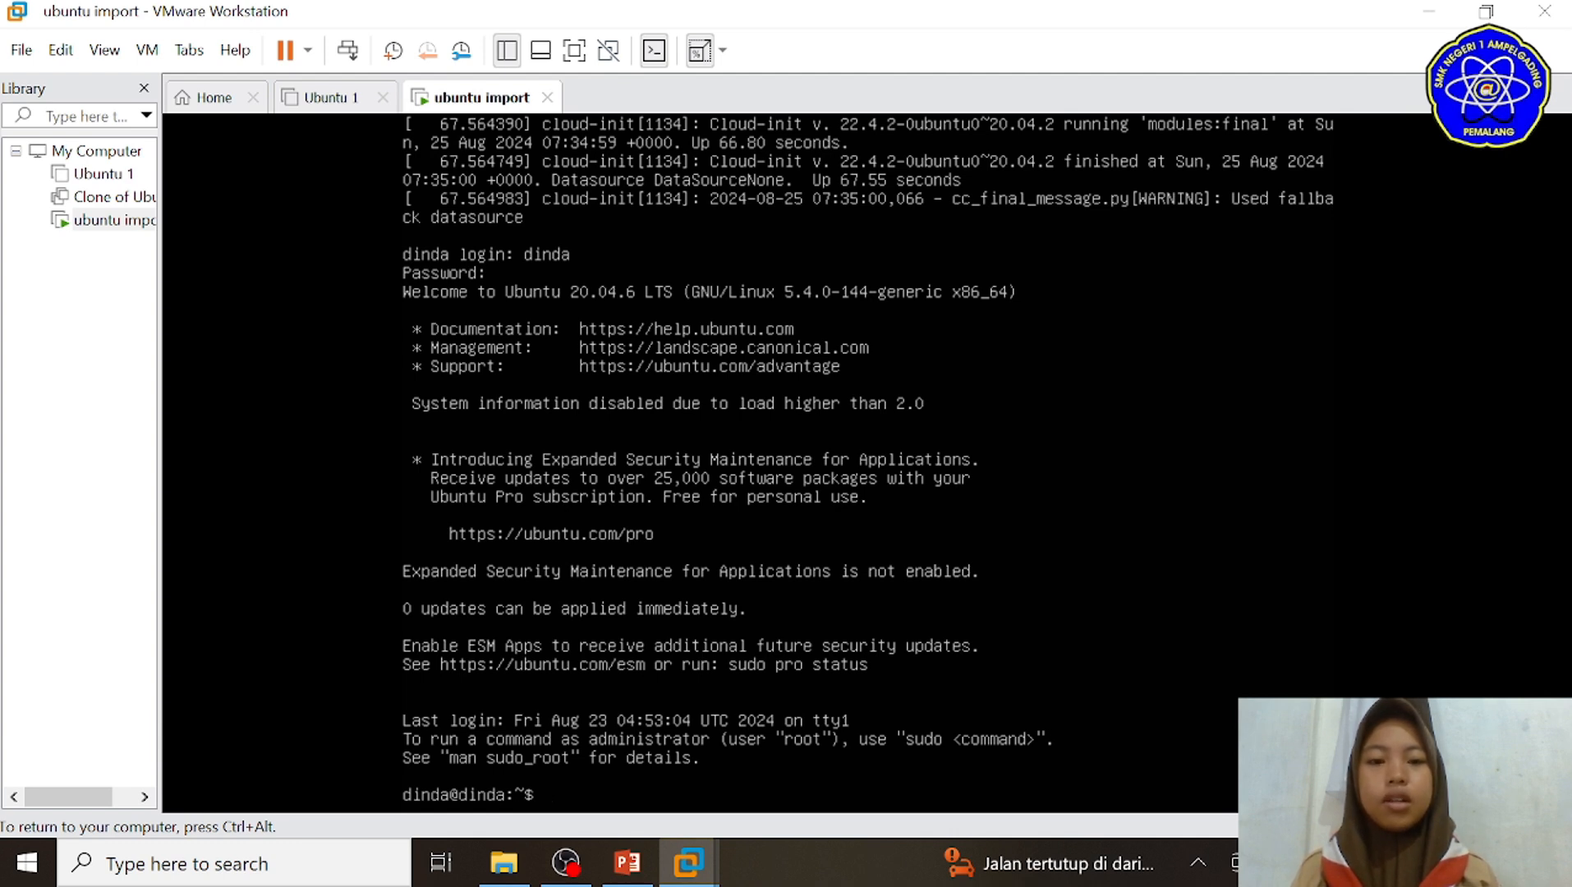
{"action": "key", "text": "ctrl+alt"}
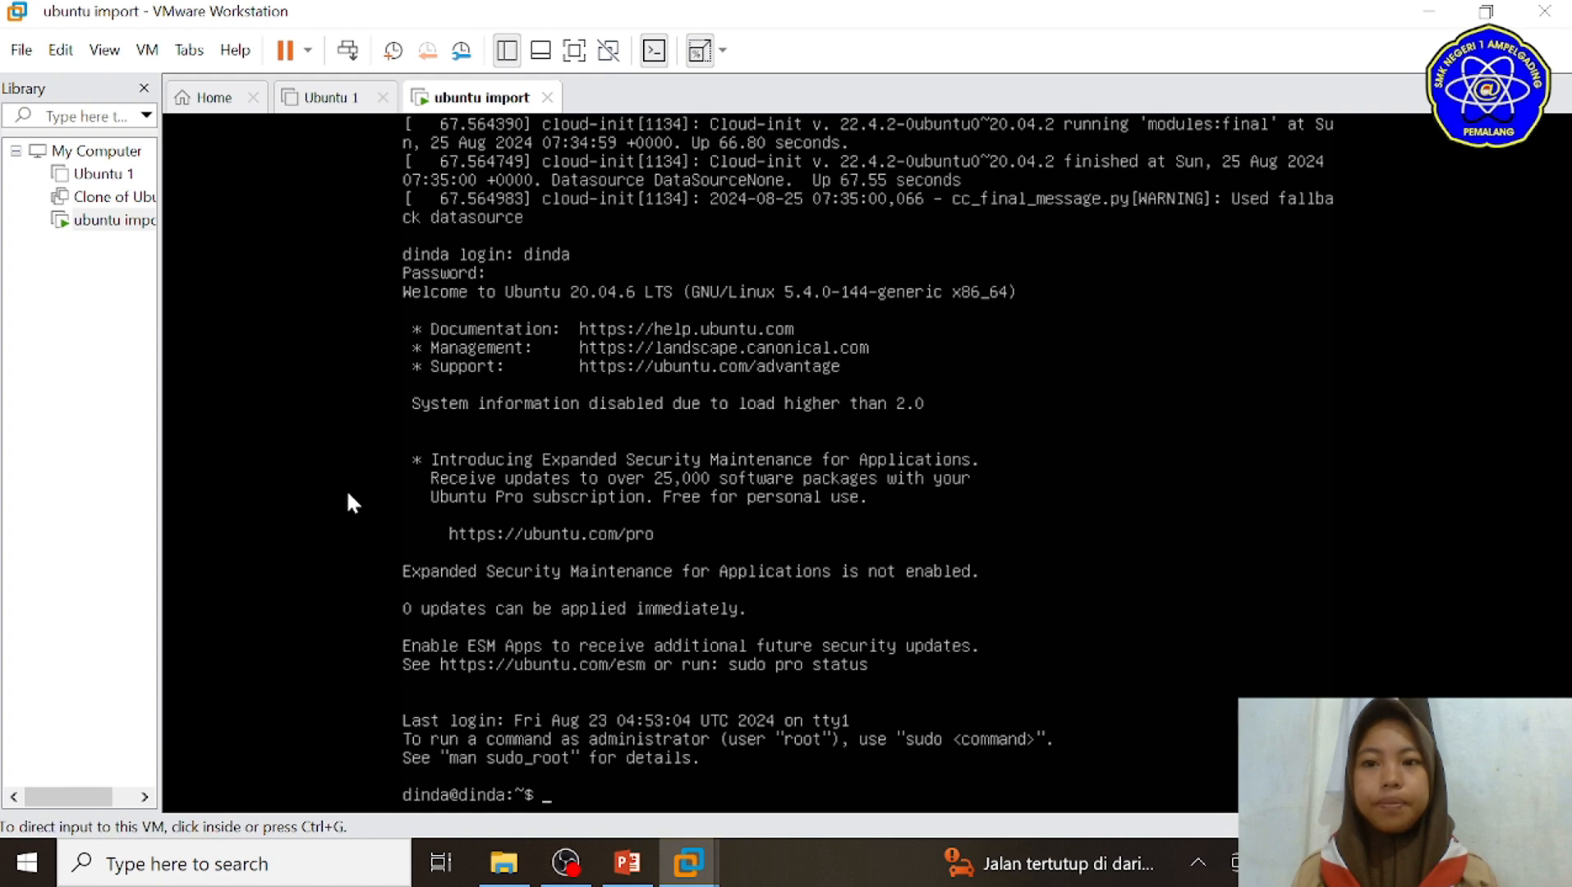